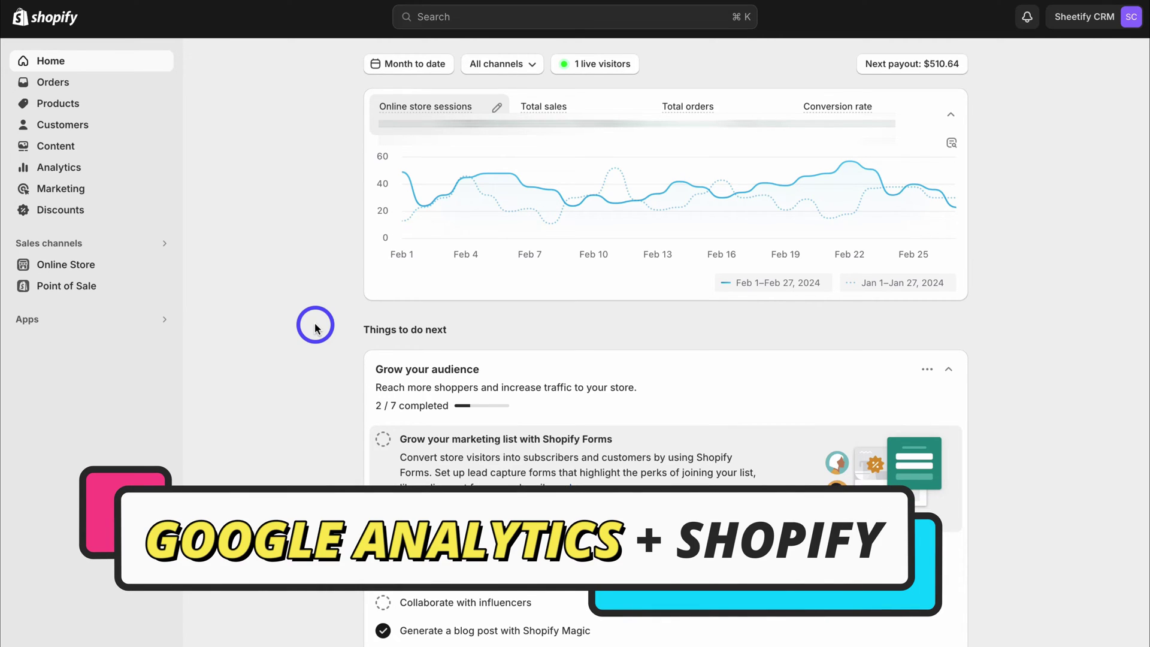
# Step: Search the Shopify App Store for 'Google' and open the Google & YouTube app page
pyautogui.click(98, 326)
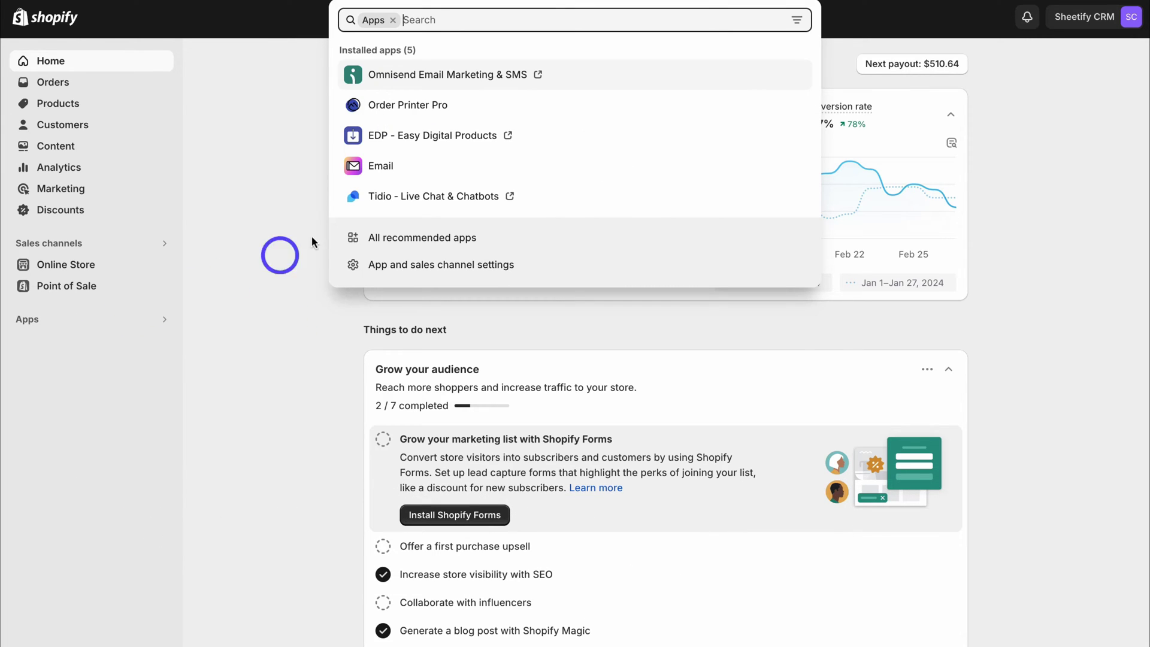
pyautogui.write('Google')
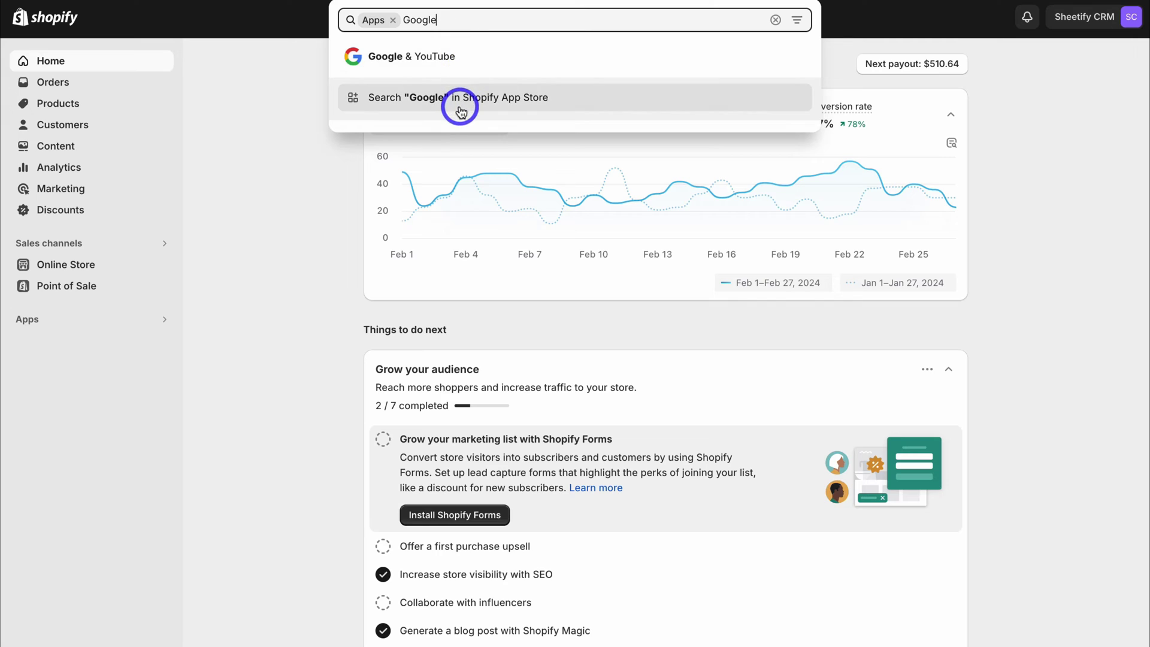
pyautogui.click(542, 99)
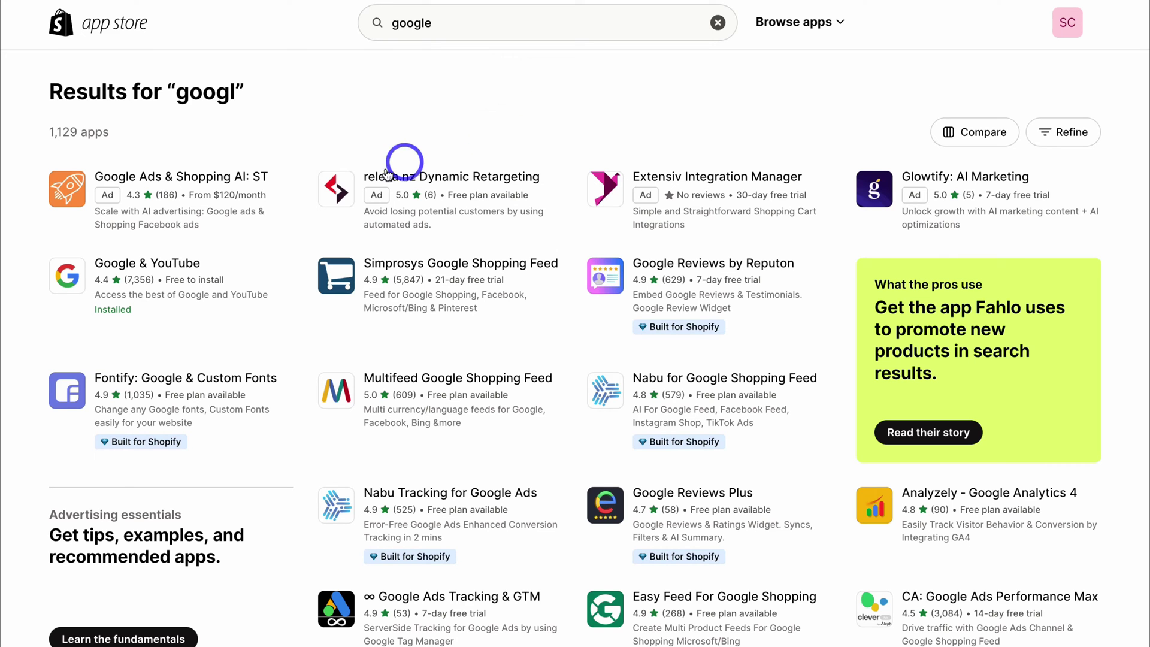
pyautogui.click(177, 270)
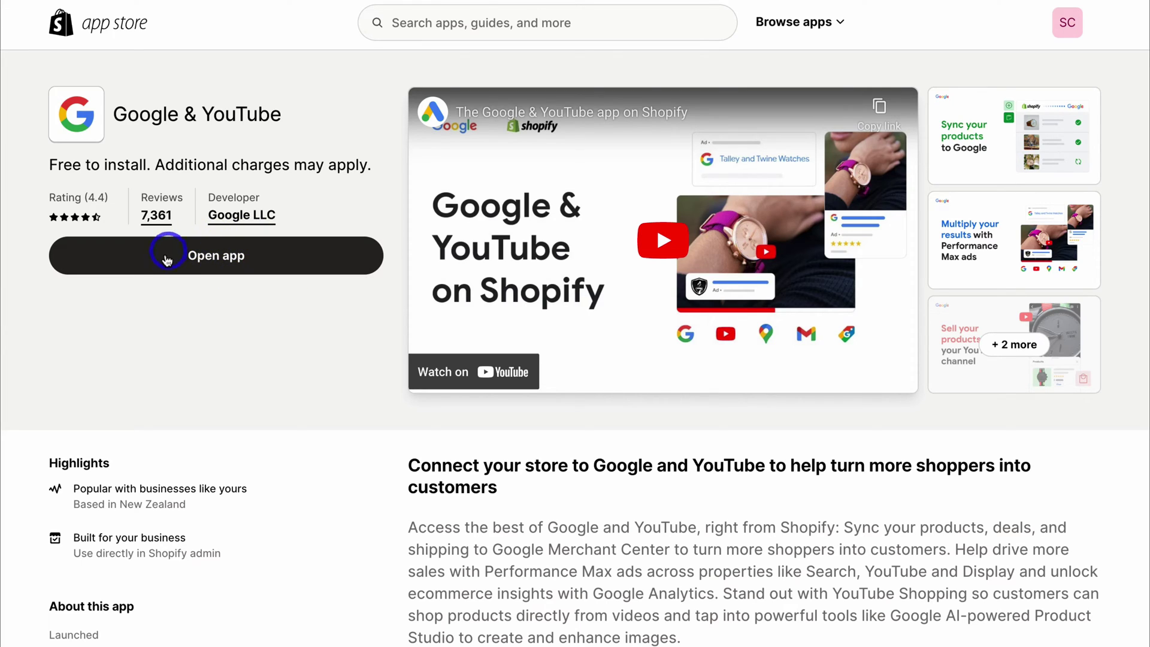
# Step: Install the Google & YouTube app, connect a Google account, and start the Google Analytics 4-only setup
pyautogui.click(262, 263)
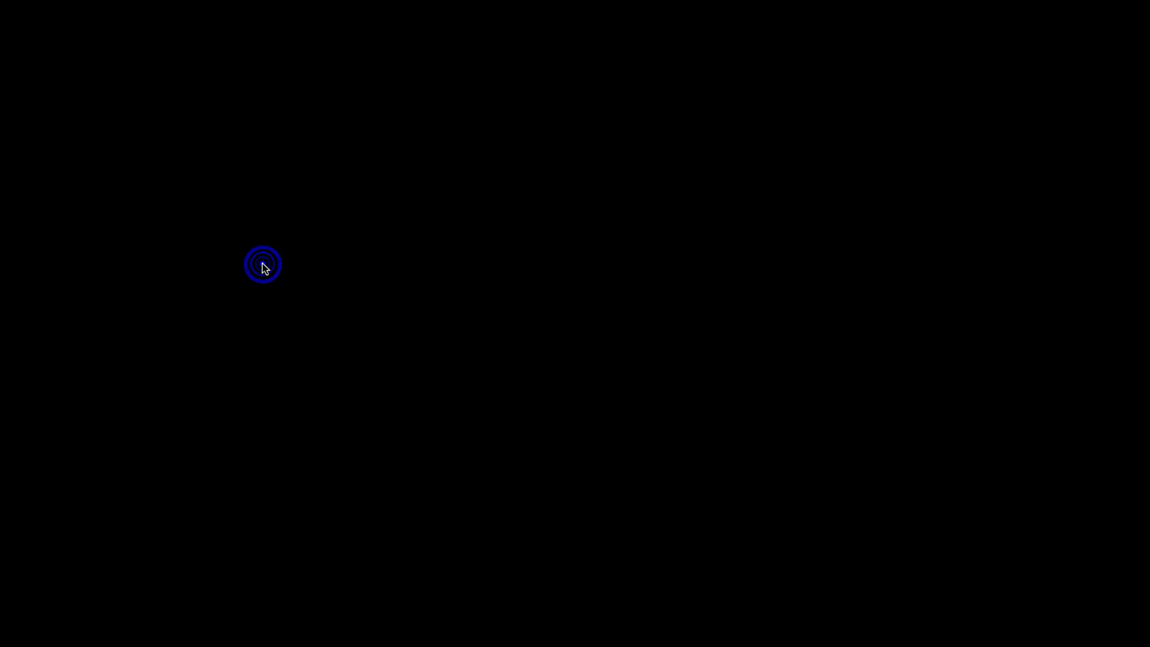
pyautogui.click(861, 364)
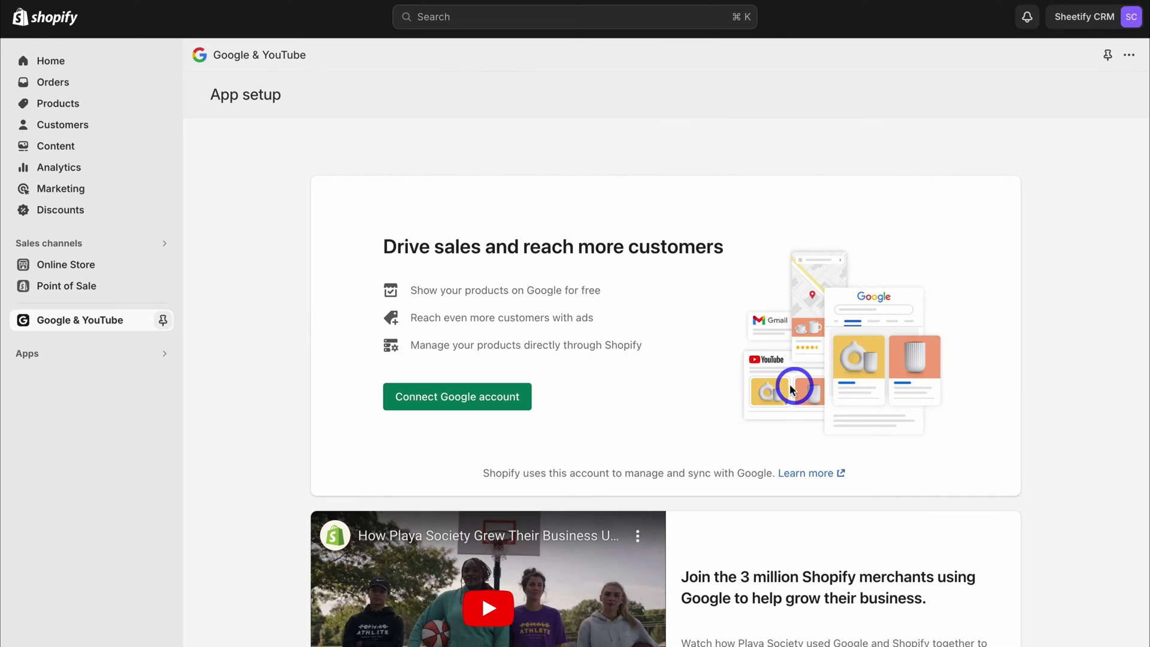
pyautogui.click(465, 404)
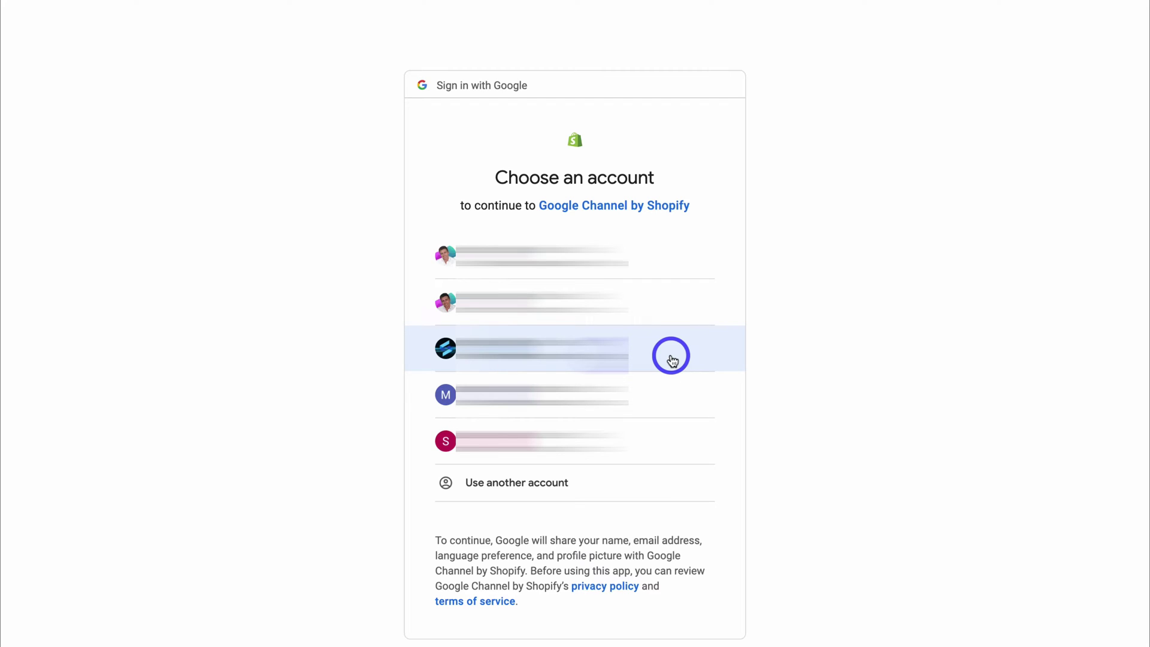
pyautogui.click(672, 358)
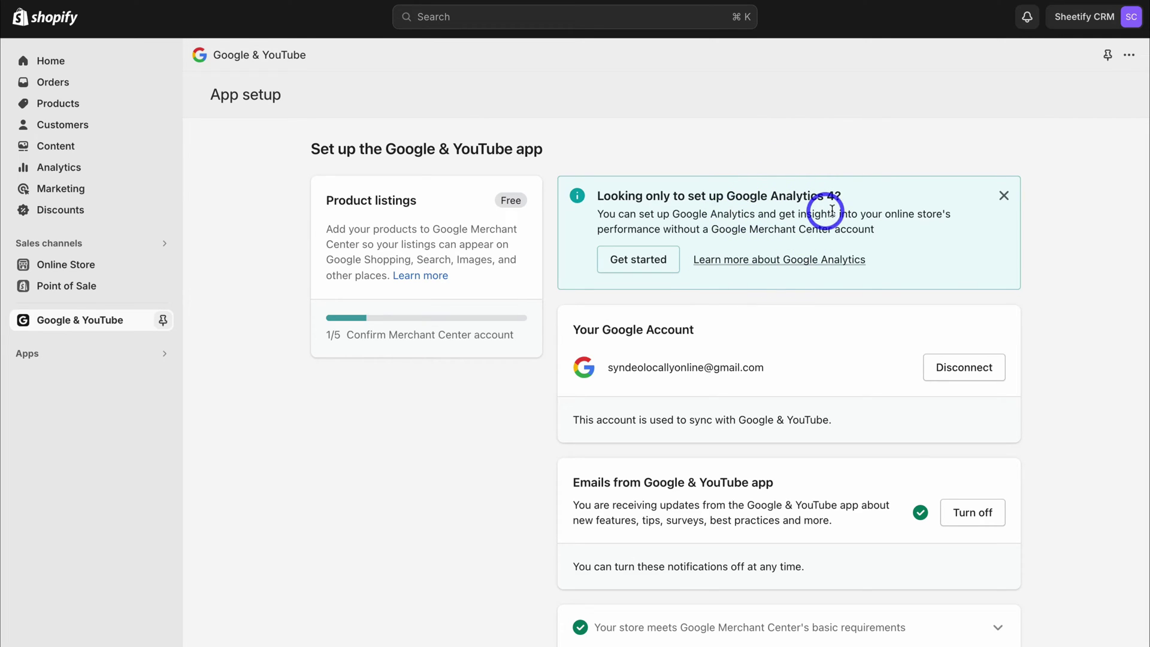
pyautogui.click(644, 266)
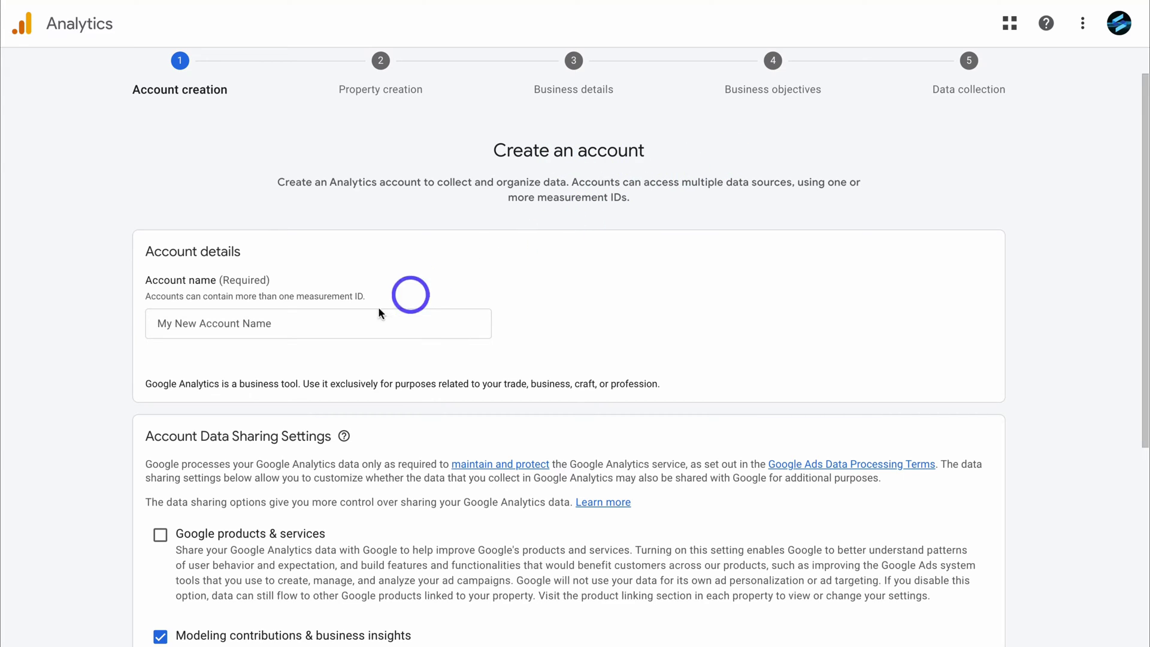
# Step: Name the new Analytics account Sheetify CRM and continue to property creation
pyautogui.click(259, 327)
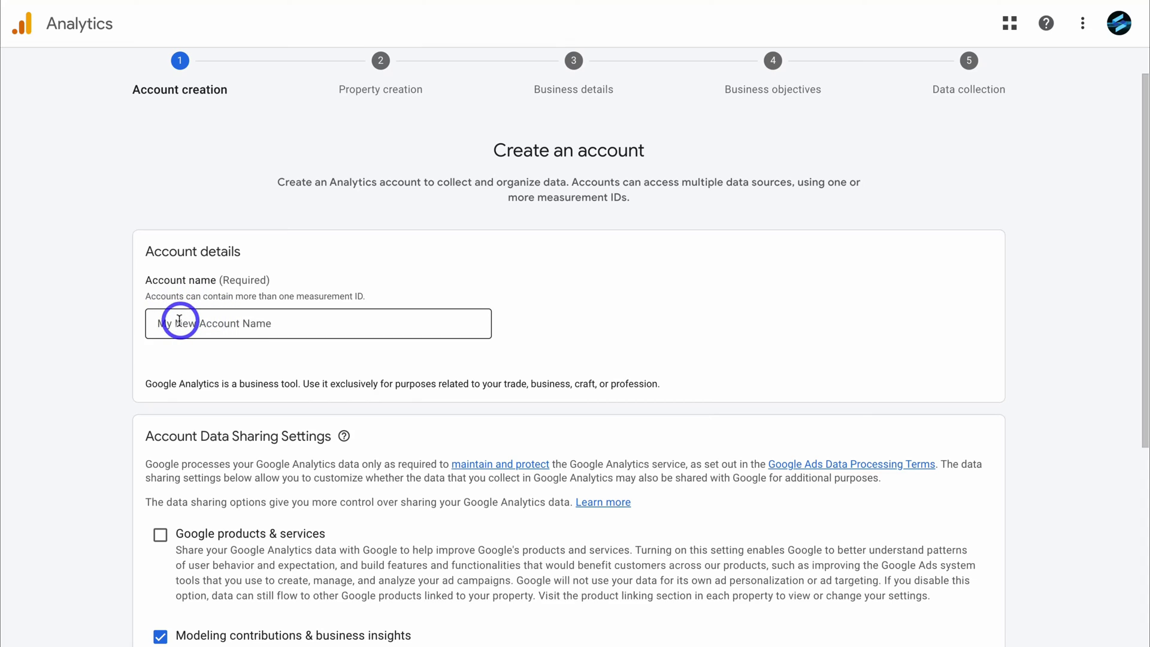
pyautogui.click(173, 324)
pyautogui.write('Sheetify CRM')
pyautogui.scroll(-5, 247, 324)
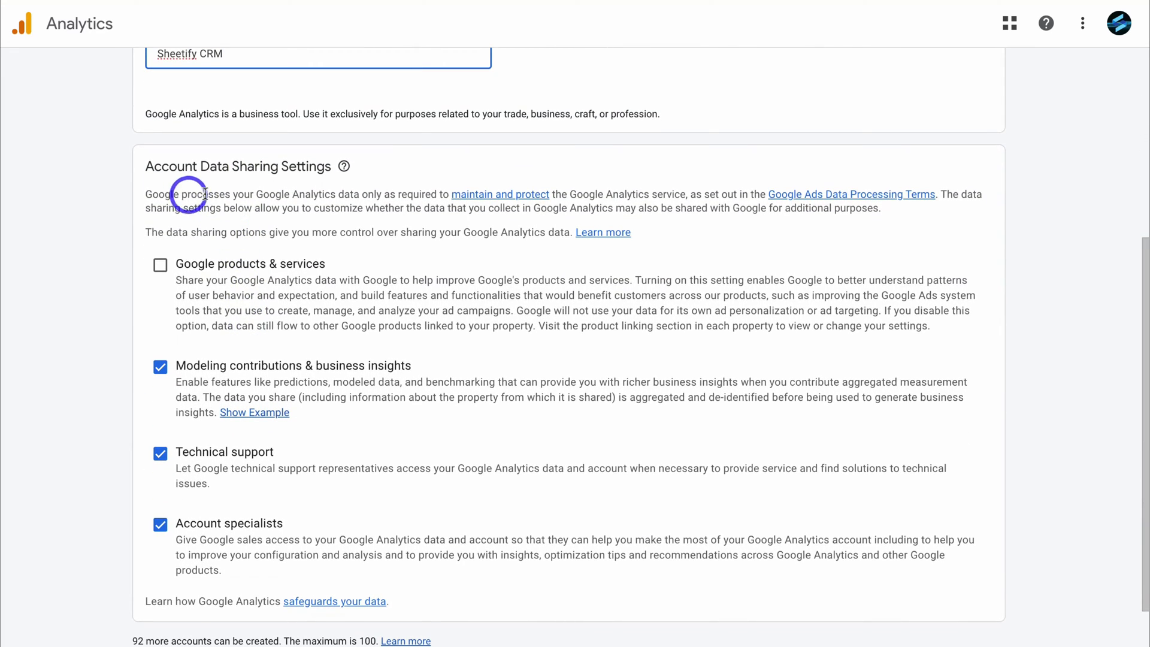
pyautogui.scroll(-1, 346, 191)
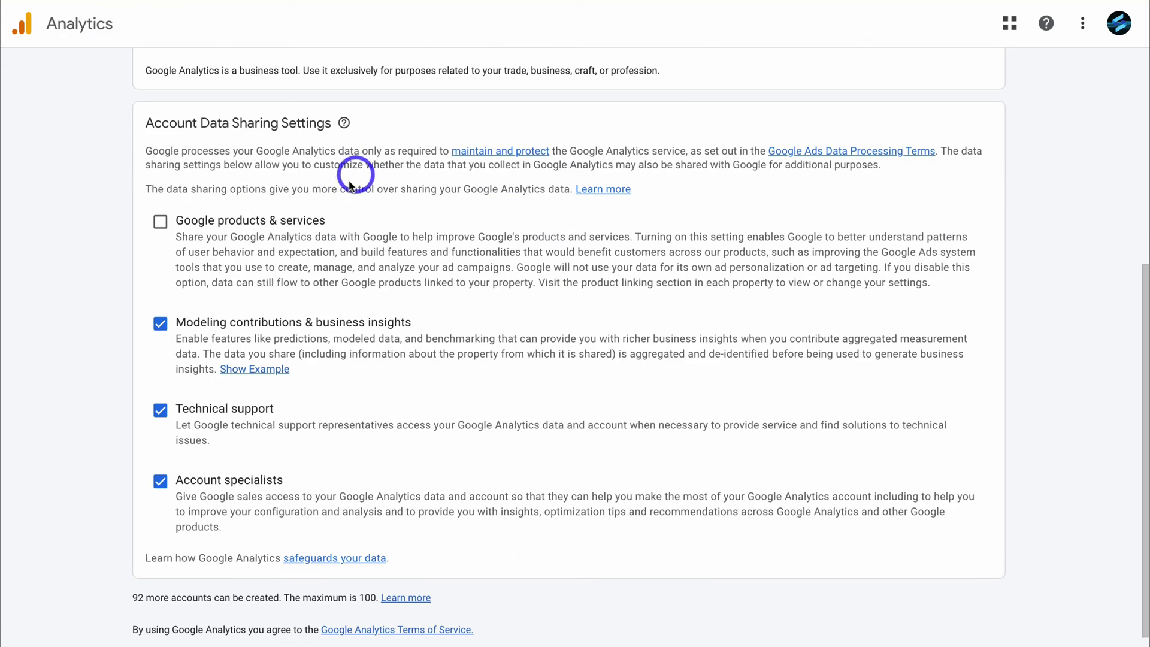
pyautogui.scroll(-1, 431, 426)
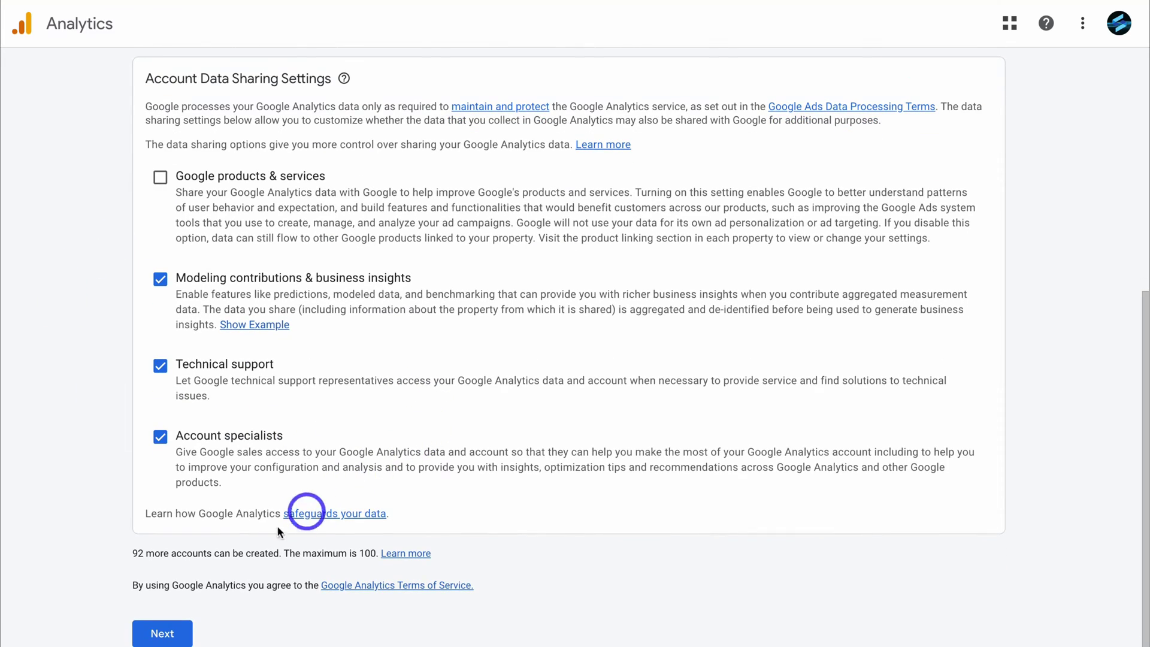
pyautogui.click(169, 633)
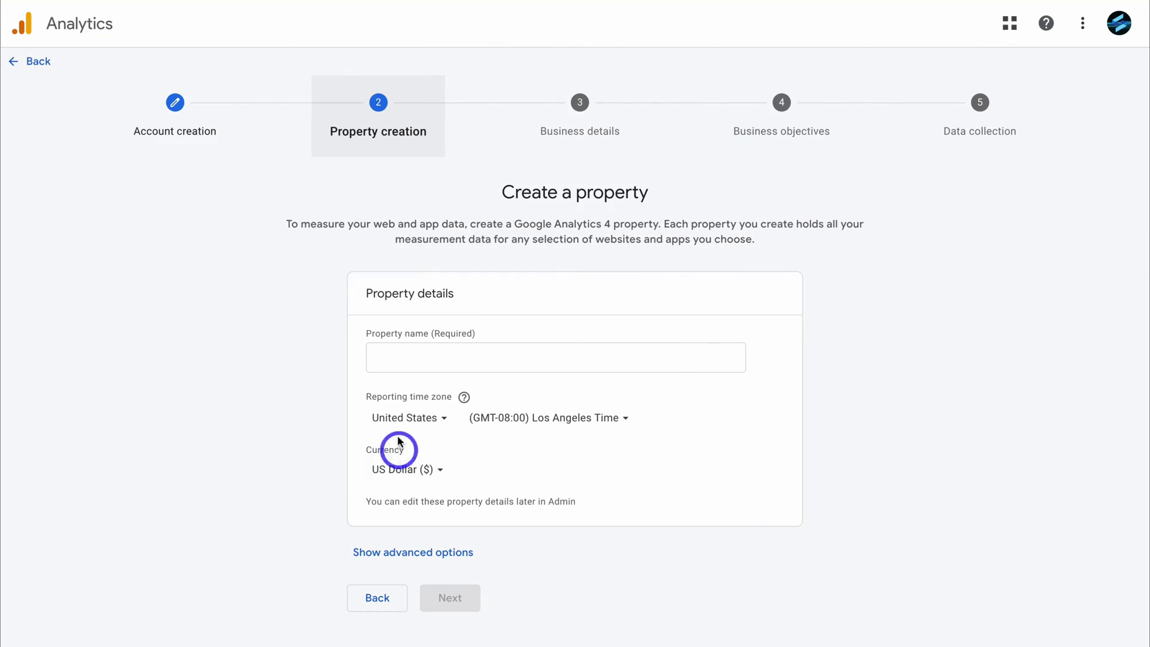
# Step: Name the property Sheetify CRM and continue to the business details
pyautogui.click(400, 360)
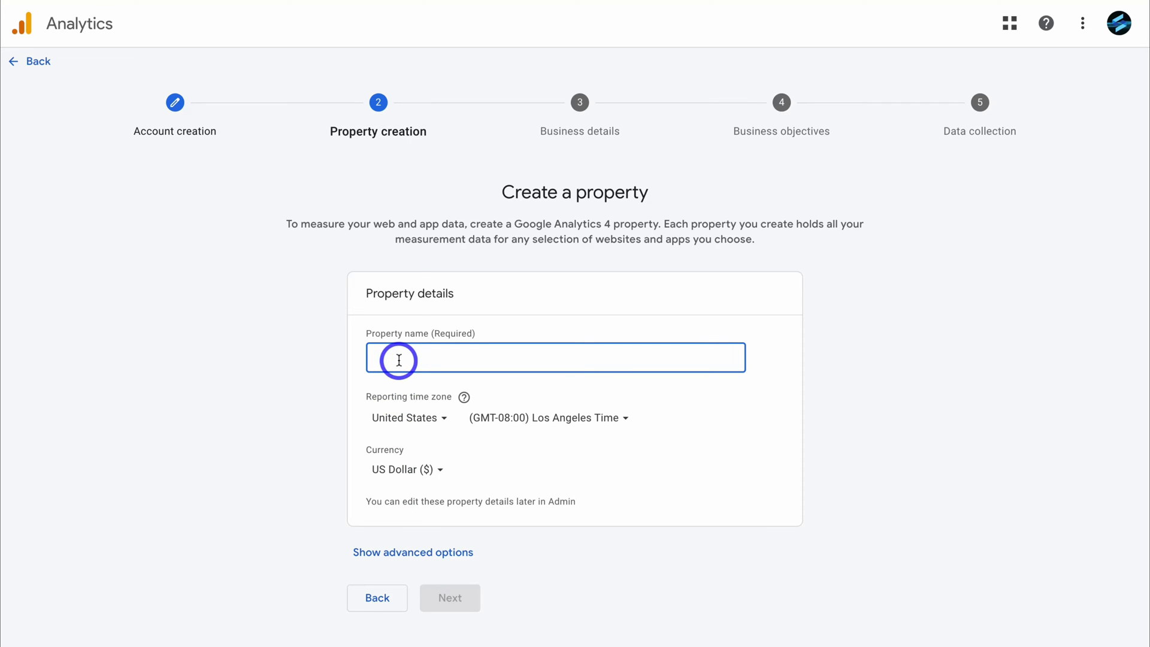
pyautogui.write('Sheetify CRM')
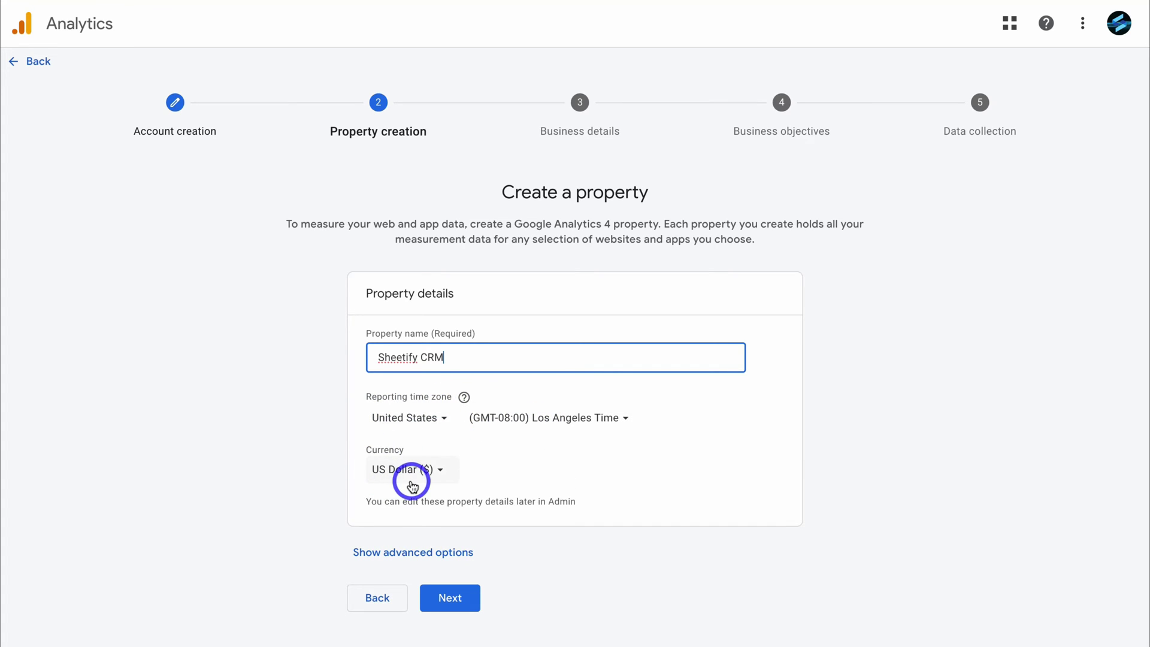
pyautogui.click(455, 599)
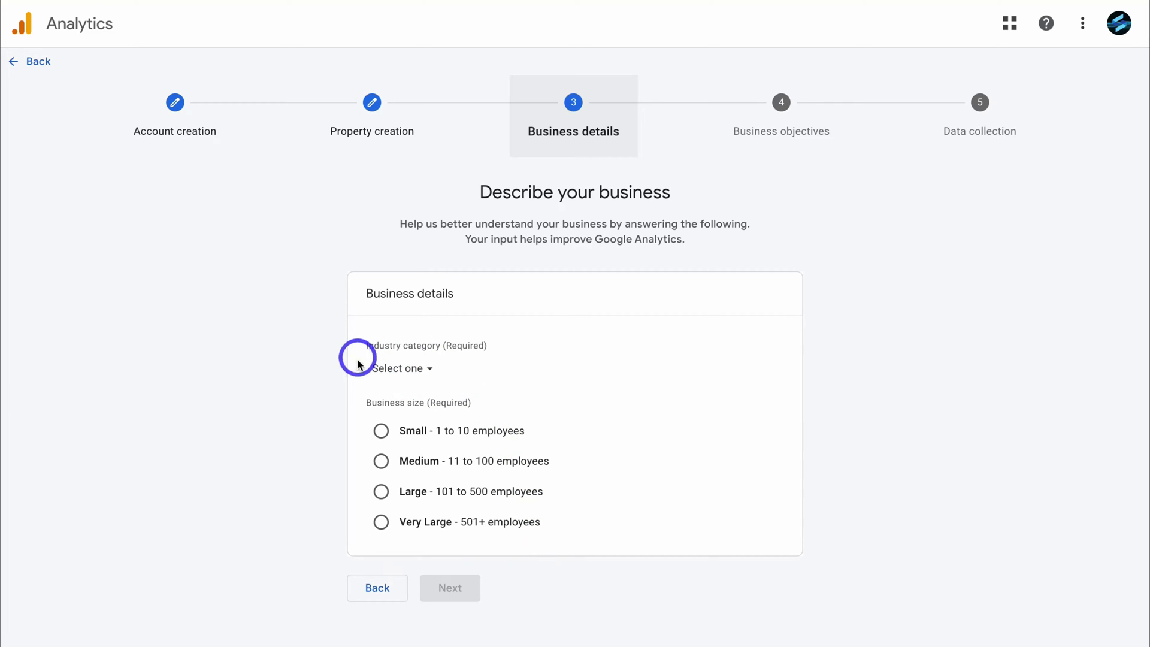
# Step: Describe the business as Business & Industrial with 1 to 10 employees
pyautogui.click(418, 372)
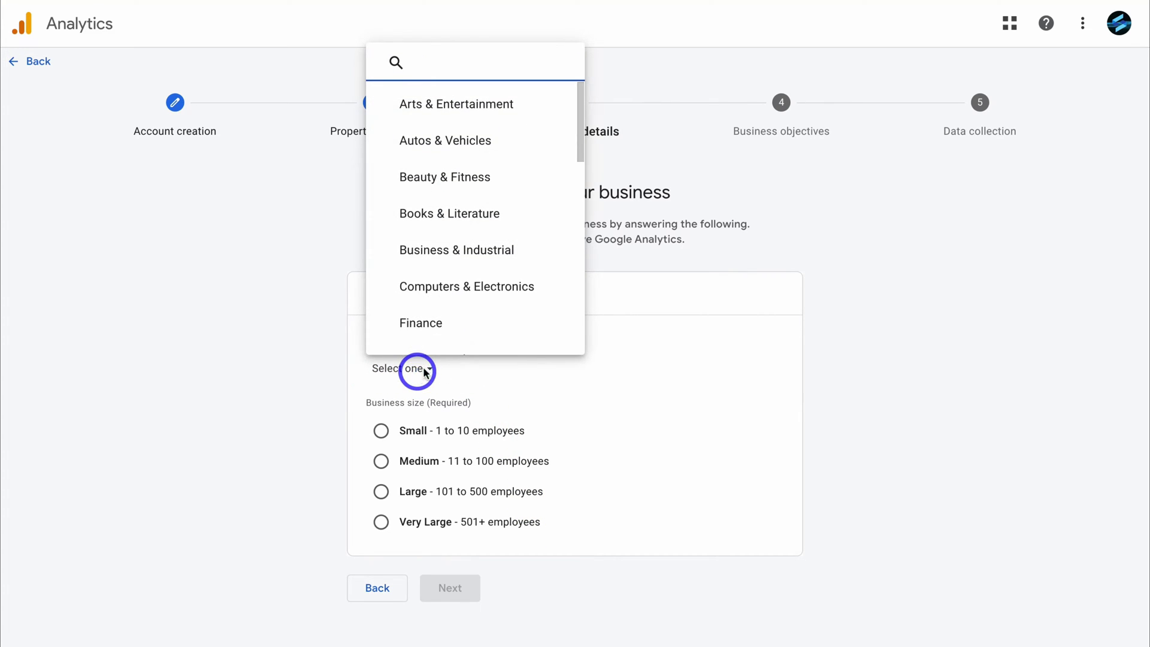
pyautogui.click(531, 255)
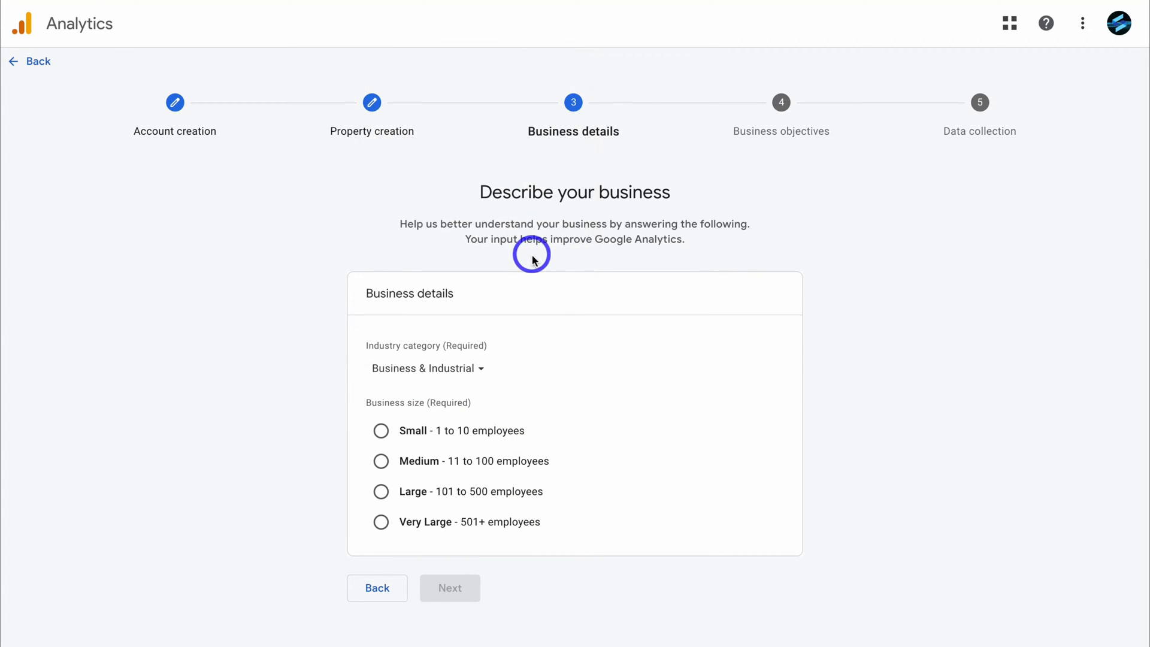
pyautogui.click(383, 433)
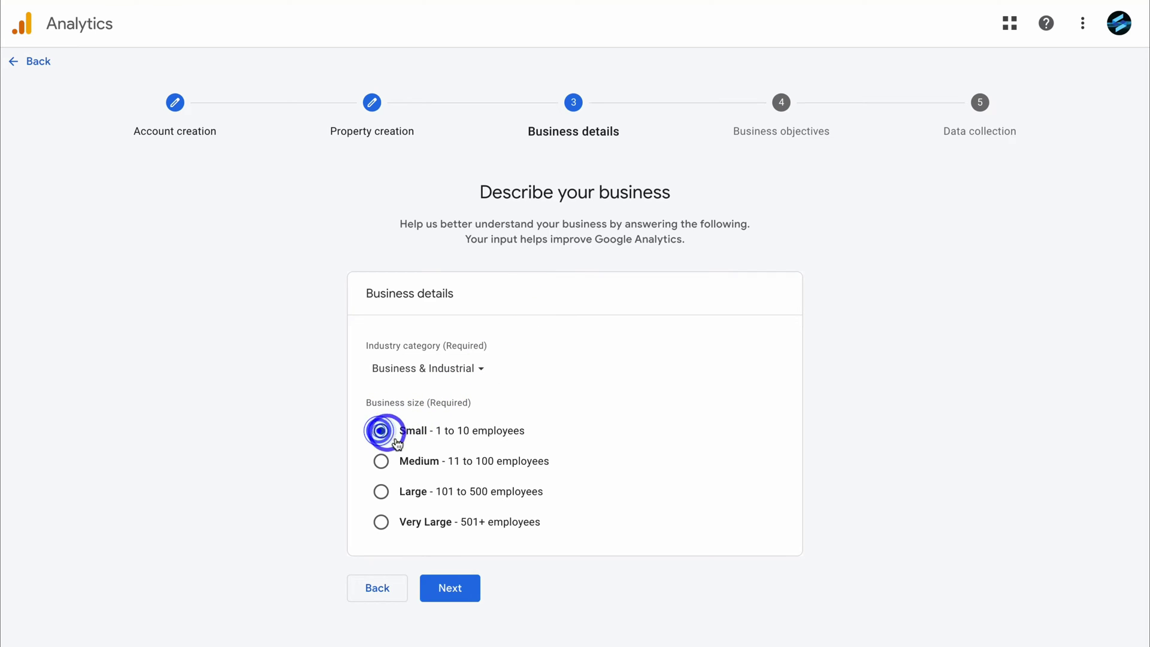
pyautogui.click(450, 588)
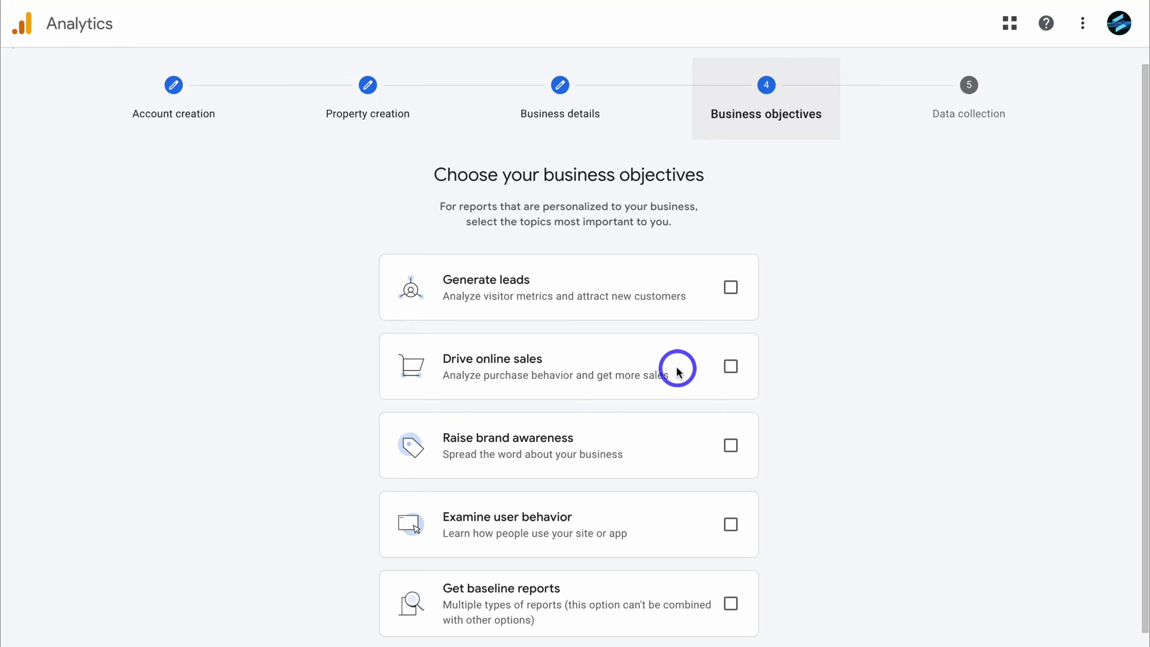
# Step: Pick Drive online sales and Examine user behavior as objectives, create the account, and accept the terms
pyautogui.click(730, 366)
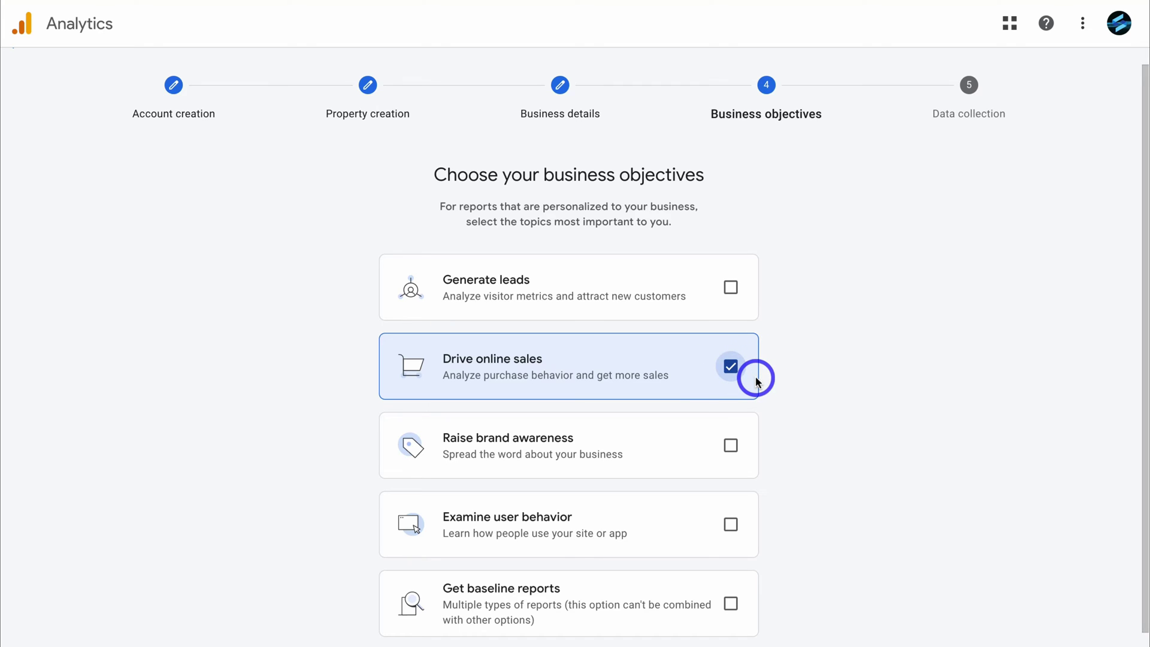
pyautogui.scroll(-1, 756, 381)
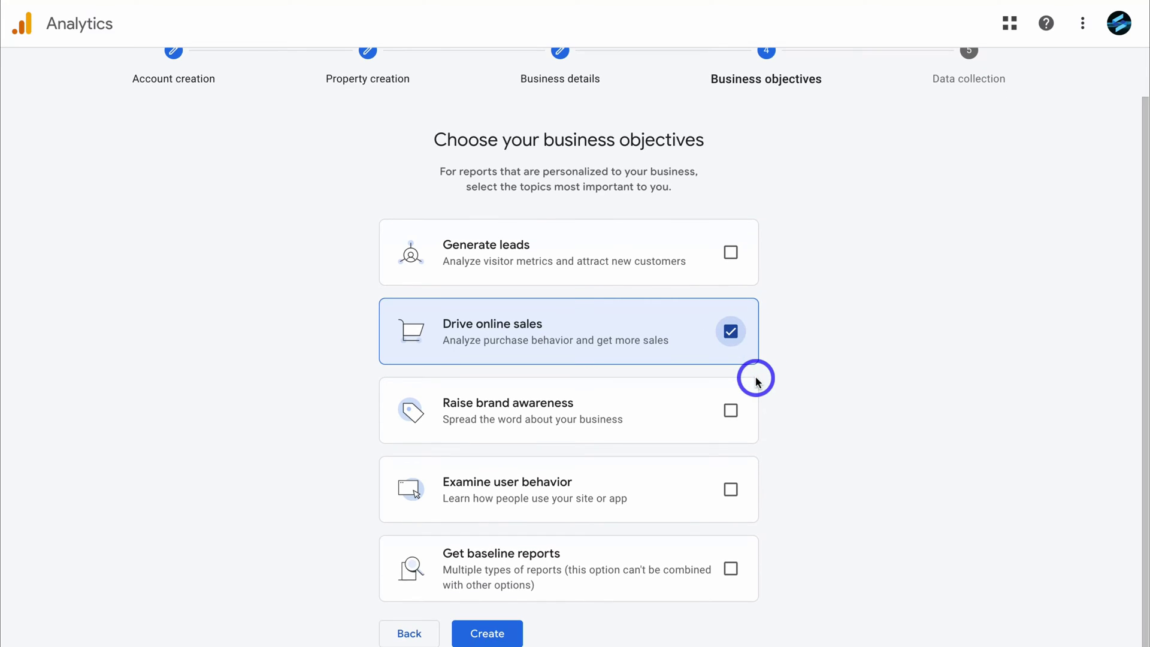
pyautogui.click(731, 490)
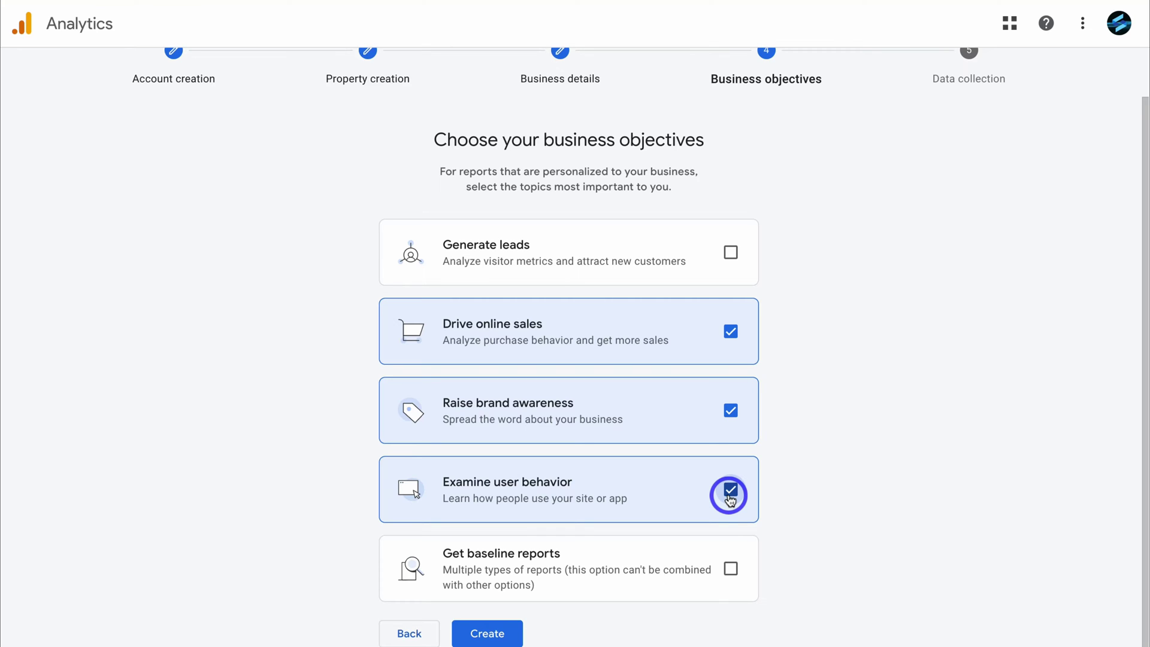
pyautogui.click(505, 631)
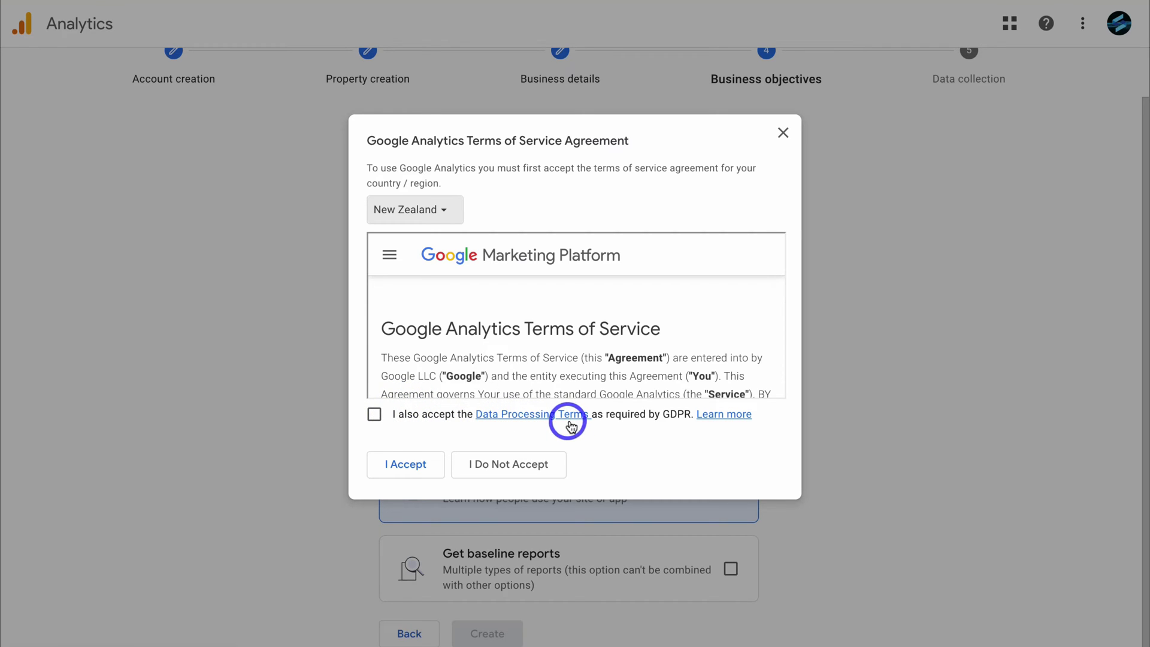
pyautogui.click(376, 414)
pyautogui.click(405, 467)
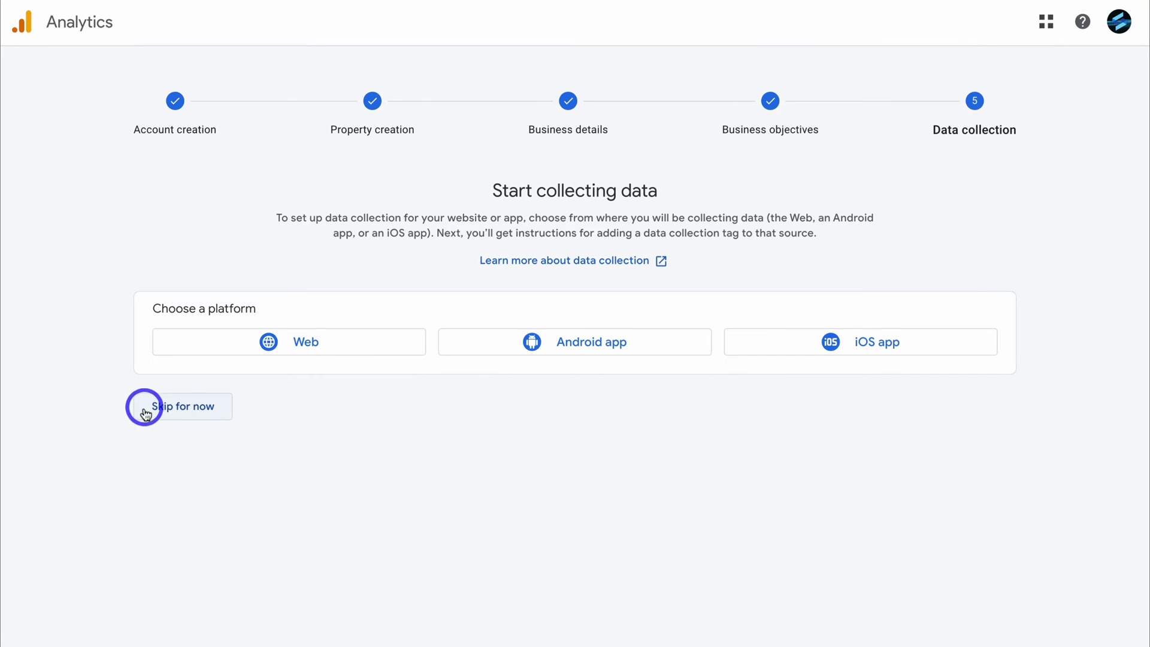
# Step: Skip the platform choice, start a Web data stream from Analytics Home, and paste the website URL
pyautogui.click(190, 409)
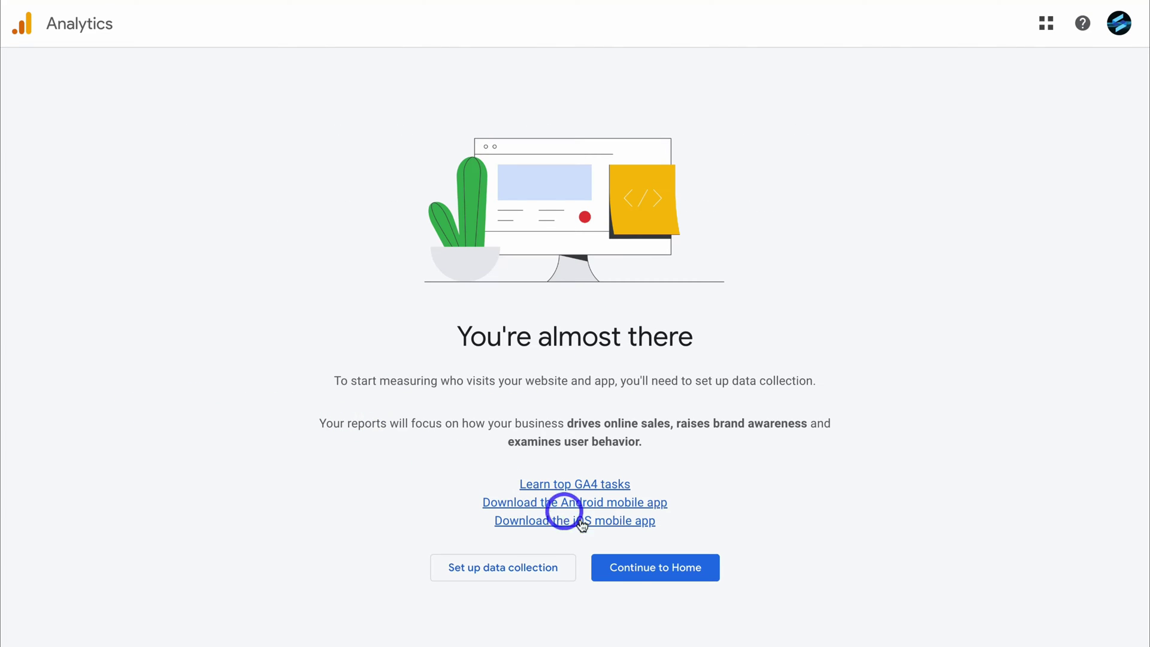
pyautogui.click(665, 564)
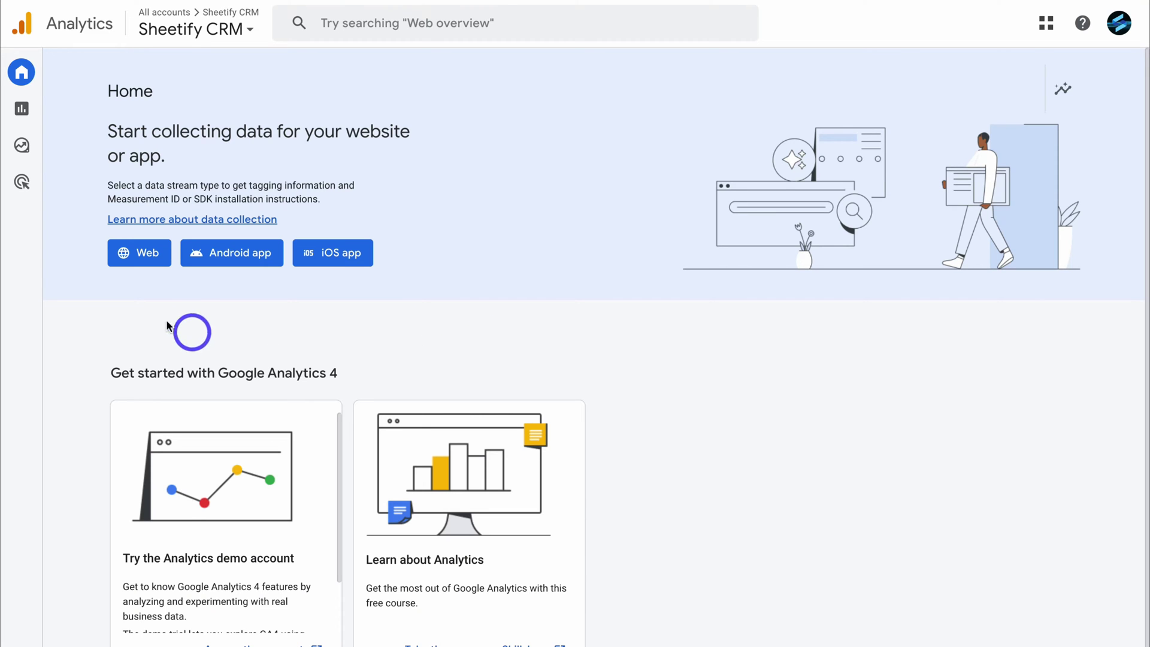
pyautogui.click(131, 262)
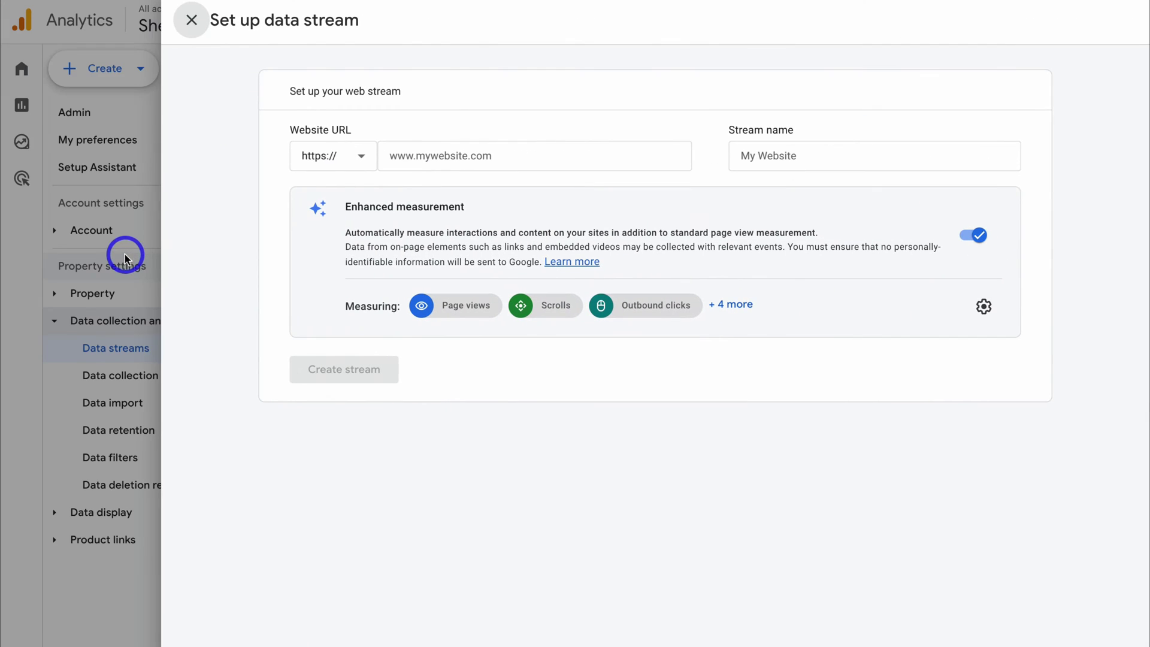
pyautogui.click(442, 159)
pyautogui.write('www.sheetifycrm.com')
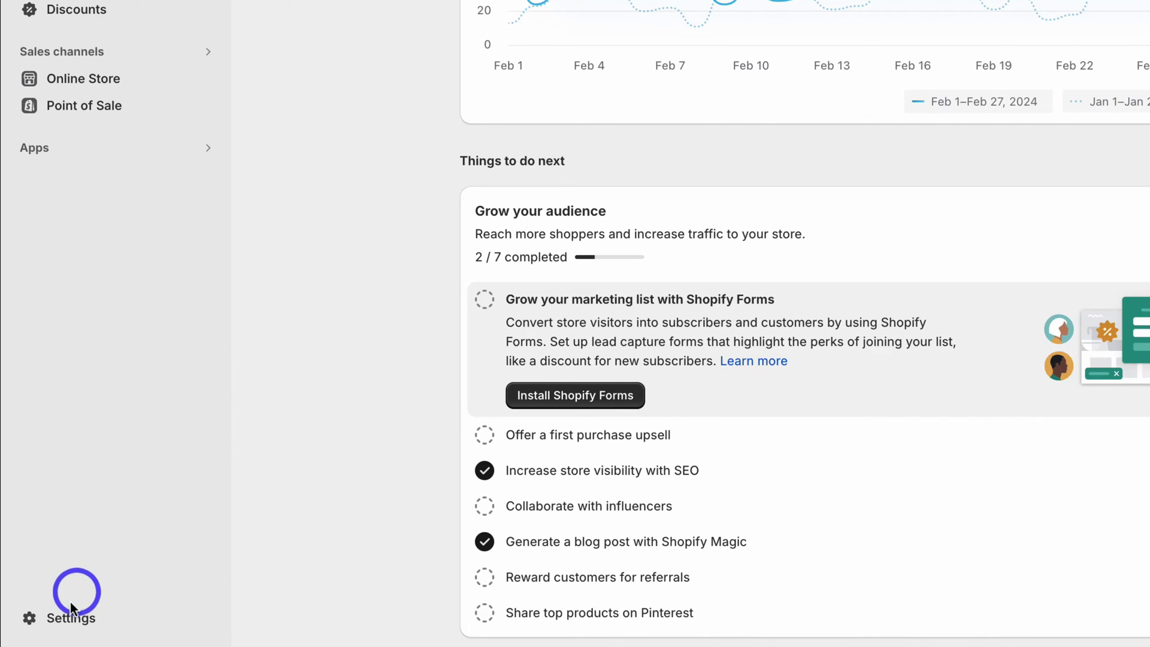
pyautogui.click(68, 622)
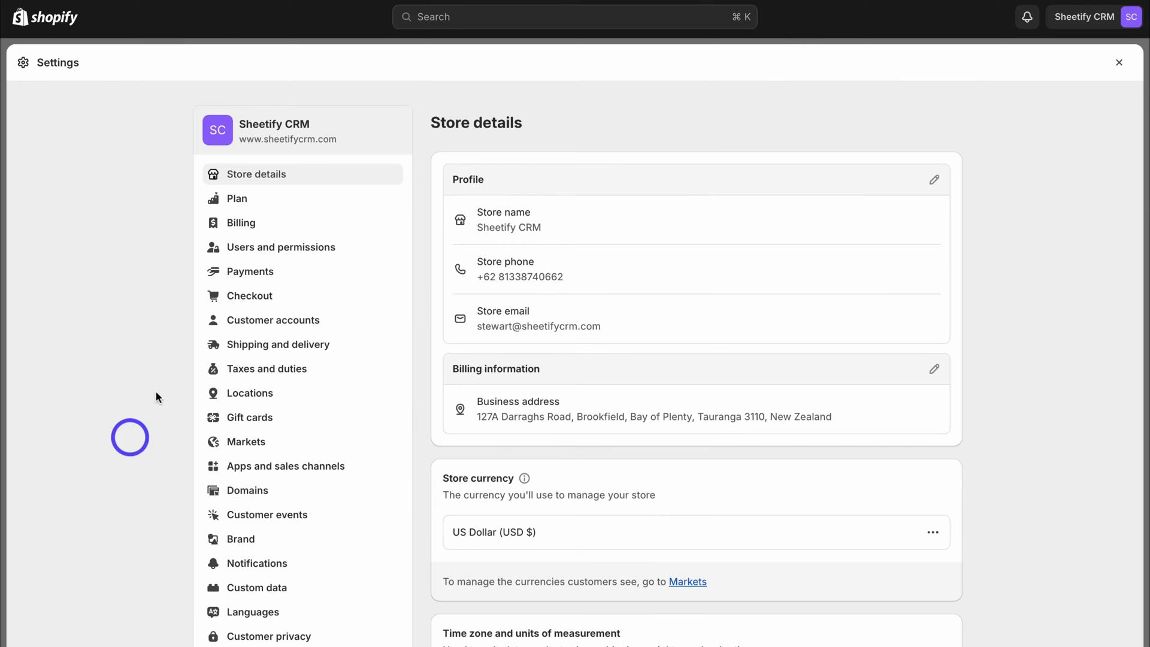
pyautogui.moveTo(331, 141); pyautogui.dragTo(244, 139)
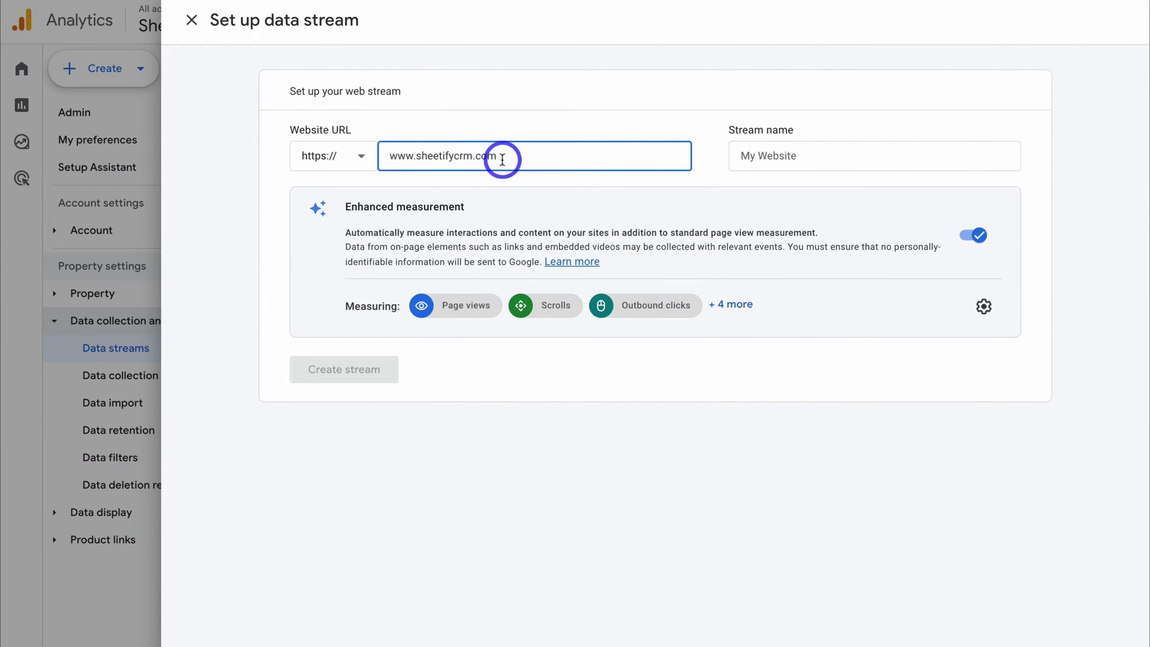
# Step: Create a web stream named Sheetify CRM and close its installation instructions
pyautogui.click(758, 155)
pyautogui.write('Sheetify CRM')
pyautogui.click(346, 369)
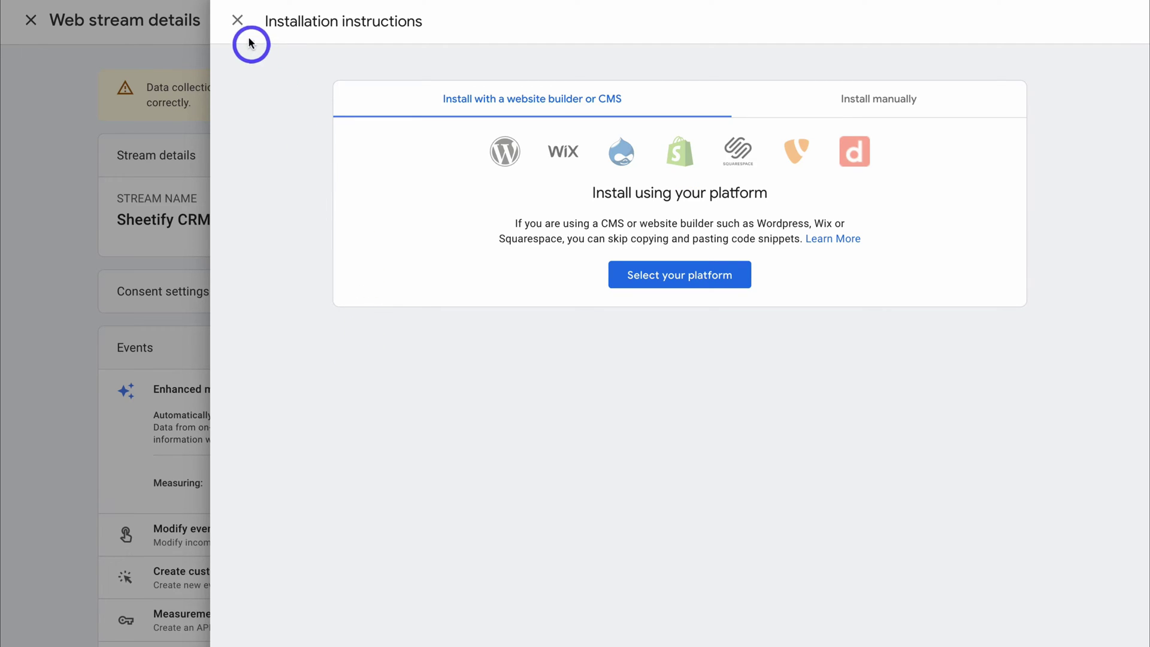
pyautogui.click(237, 20)
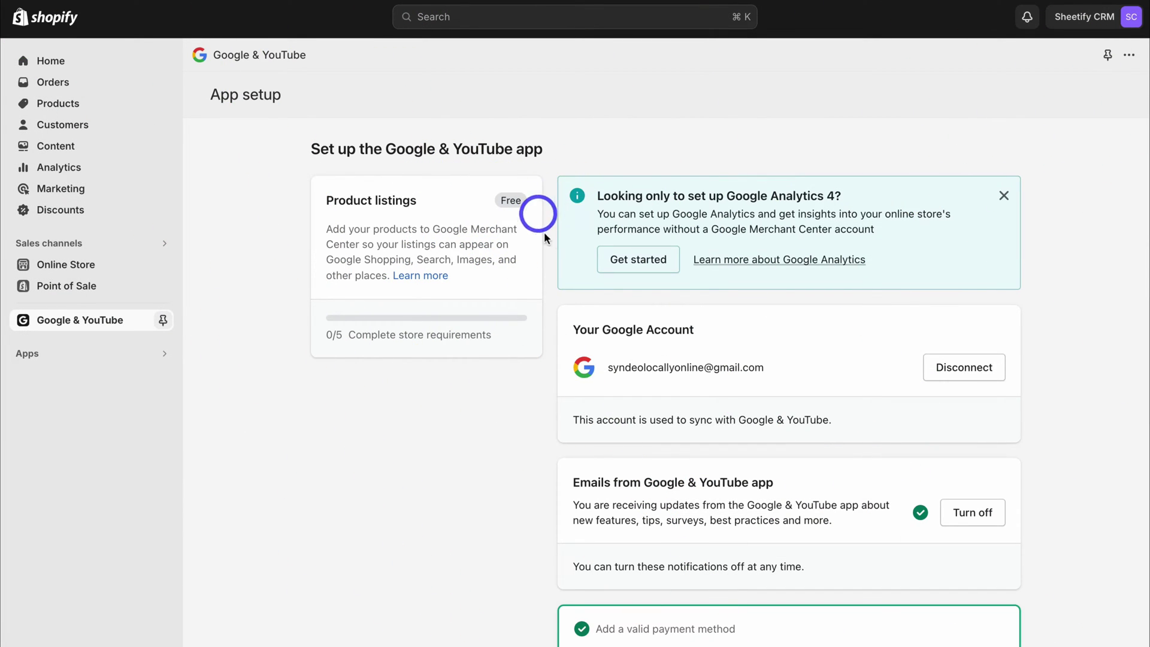
# Step: Link the Sheetify CRM Analytics 4 property to the store in the Google & YouTube app
pyautogui.click(623, 259)
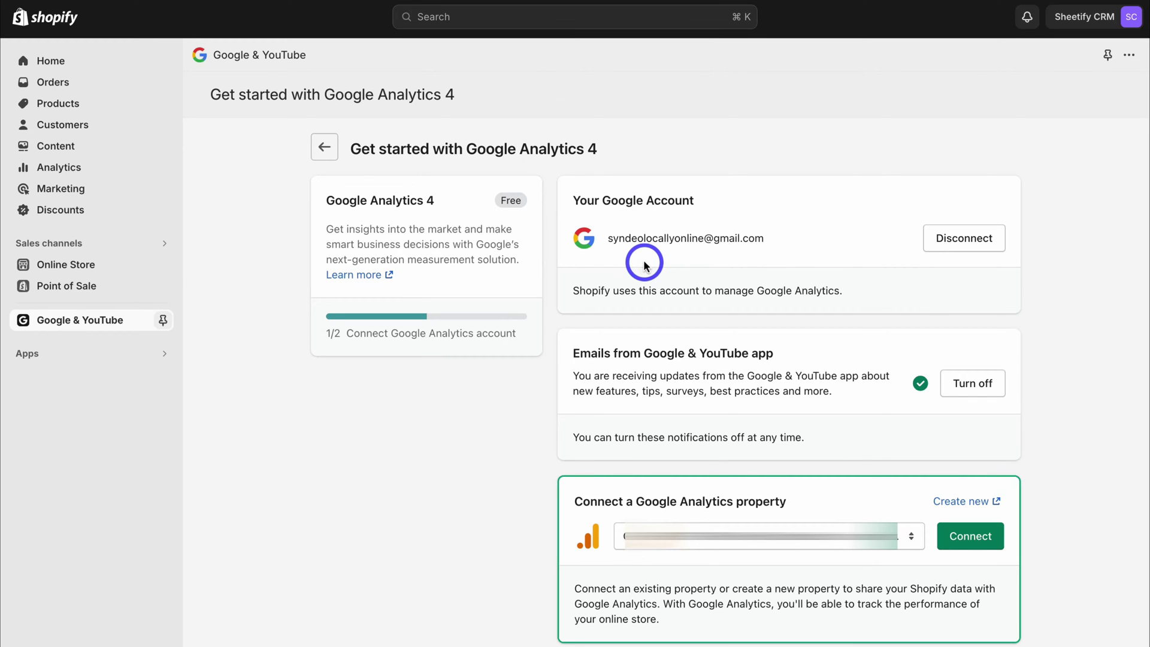
pyautogui.scroll(-1, 644, 264)
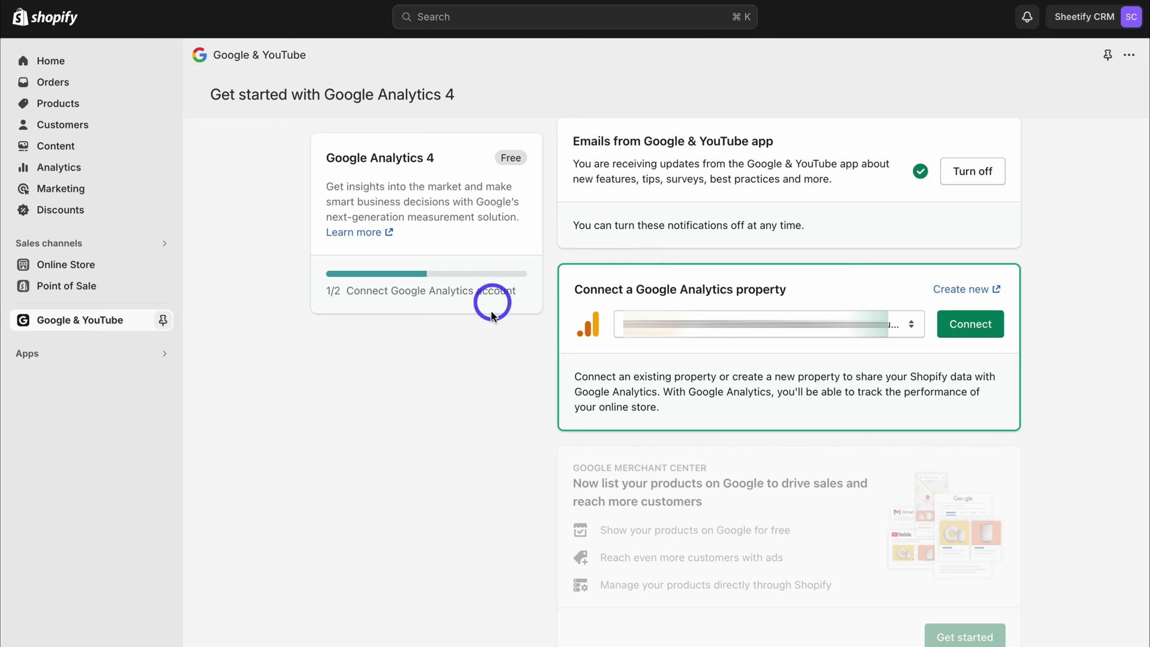
pyautogui.click(909, 326)
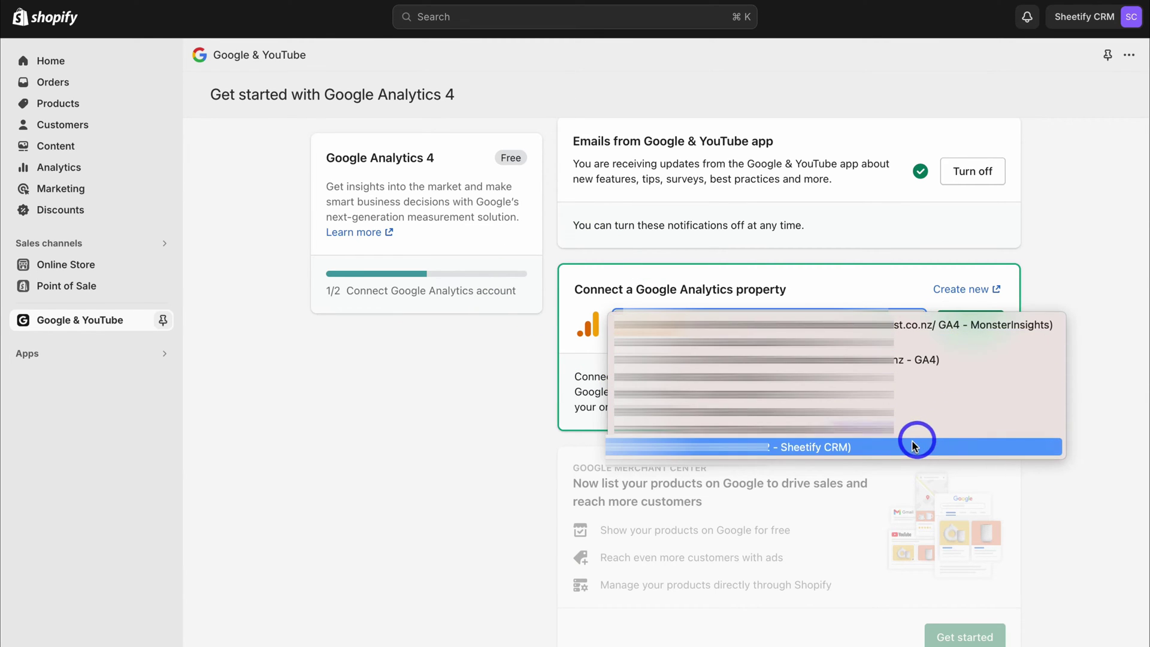
pyautogui.click(944, 449)
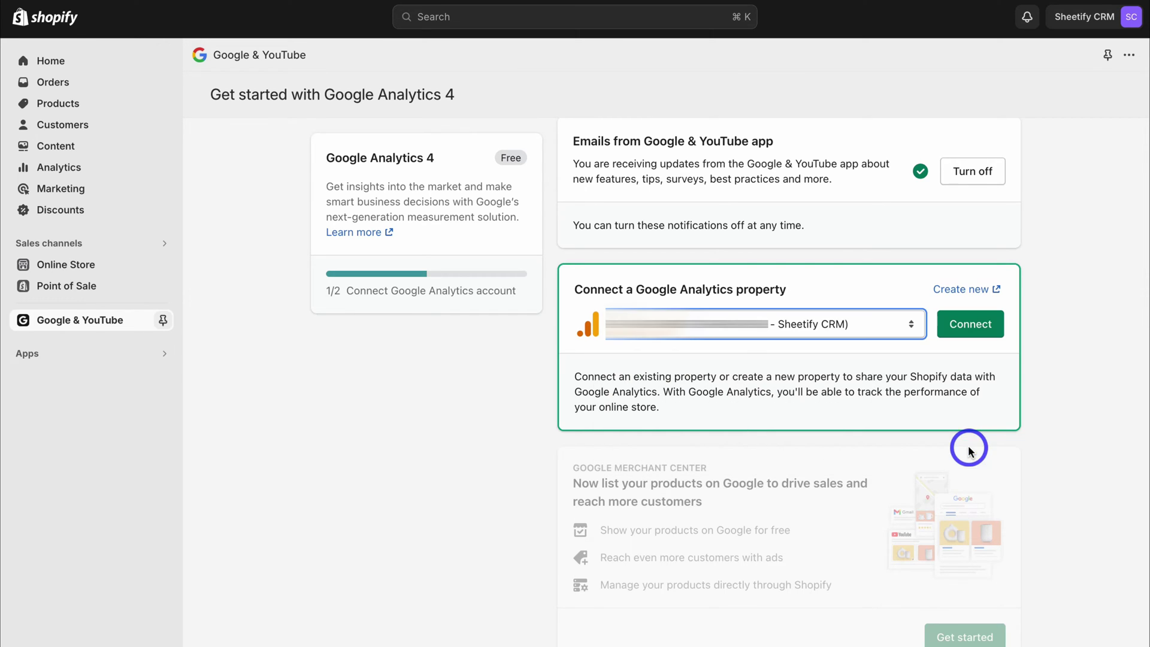
pyautogui.click(969, 328)
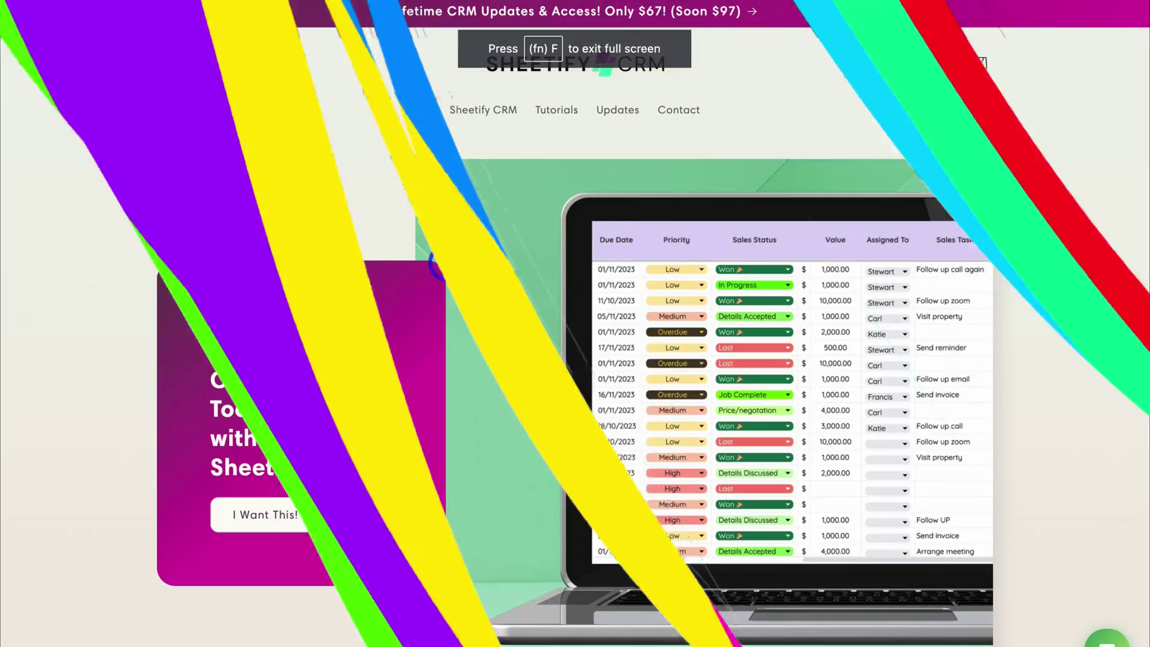
# Step: Browse the live storefront and scroll through its Tutorials page
pyautogui.scroll(-15, 447, 260)
pyautogui.scroll(15, 447, 263)
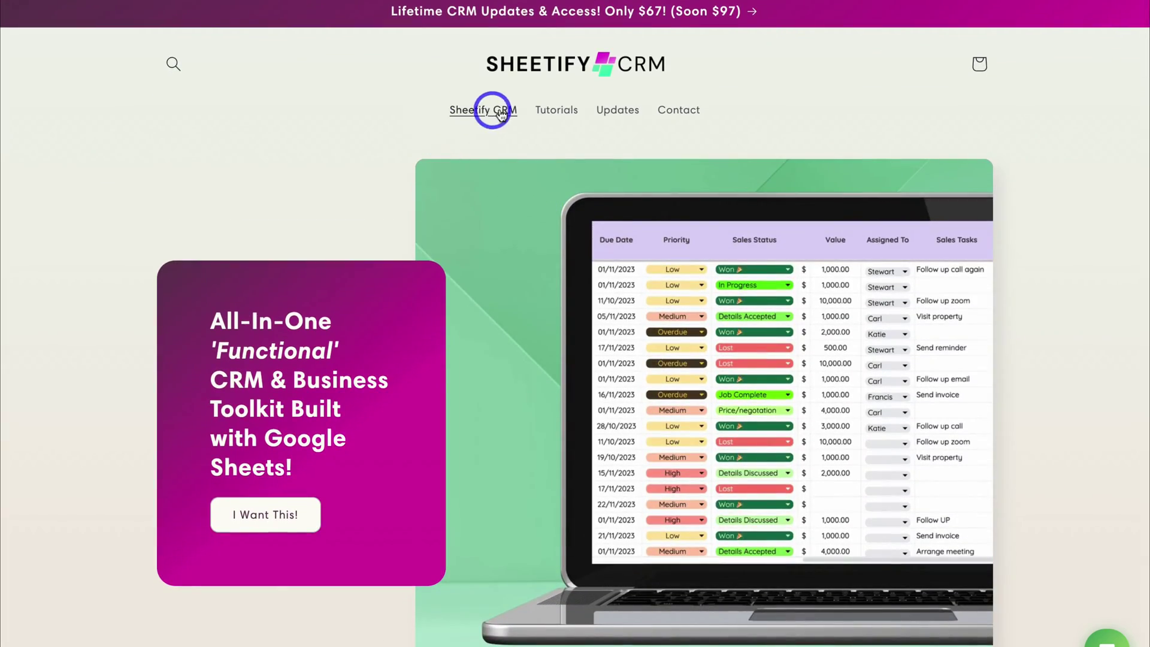
pyautogui.click(559, 111)
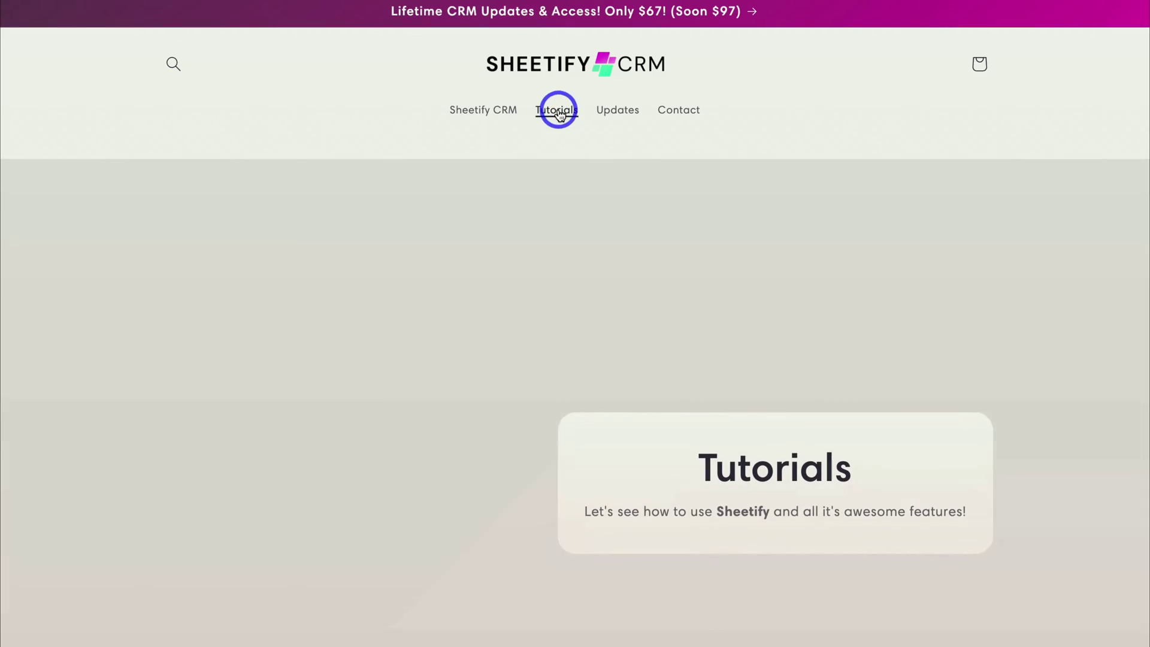
pyautogui.scroll(-10, 562, 203)
pyautogui.scroll(-18, 562, 204)
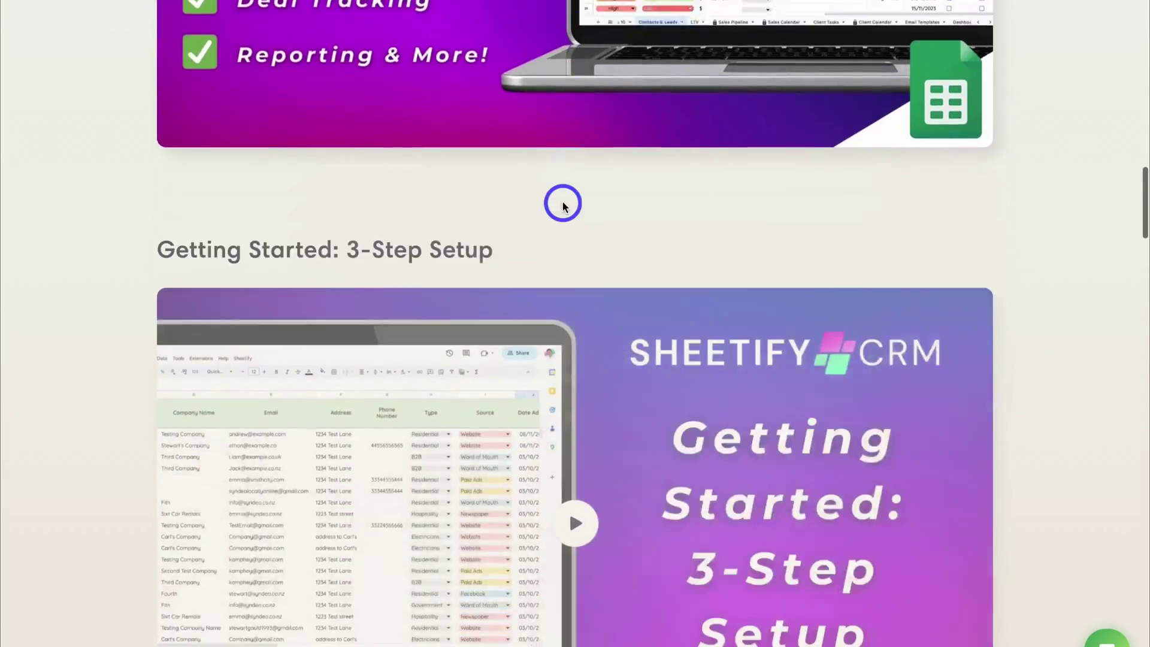
pyautogui.scroll(9, 563, 204)
pyautogui.scroll(10, 563, 204)
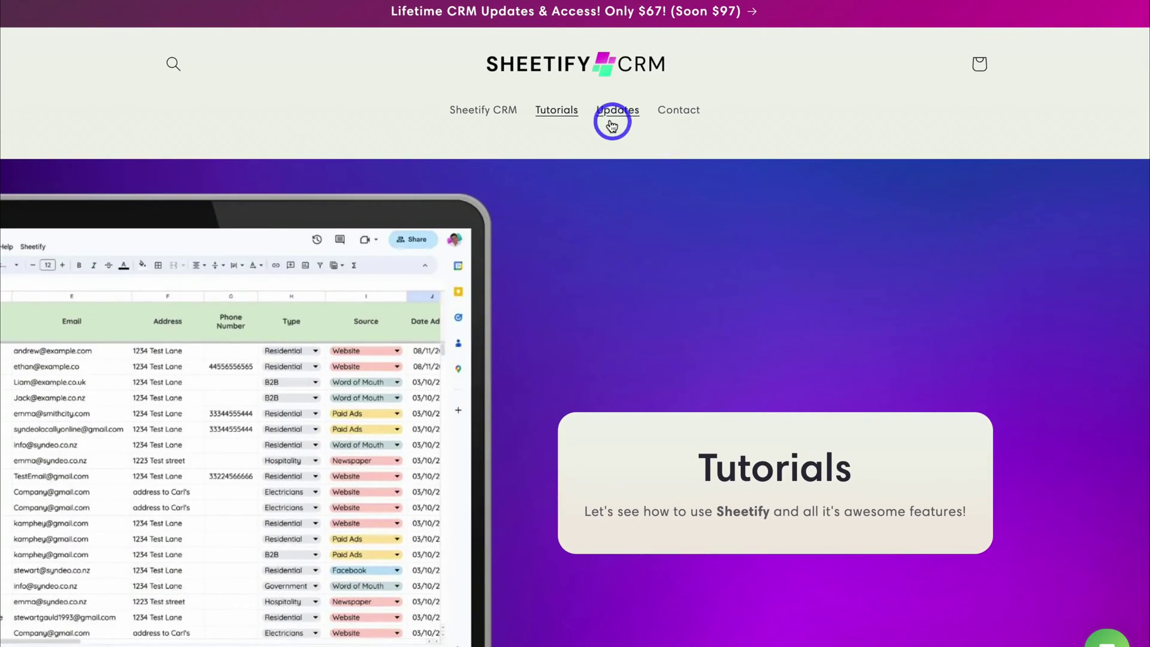
# Step: Visit the Updates blog and the Sheetify CRM product page on the storefront
pyautogui.click(617, 117)
pyautogui.scroll(-10, 661, 249)
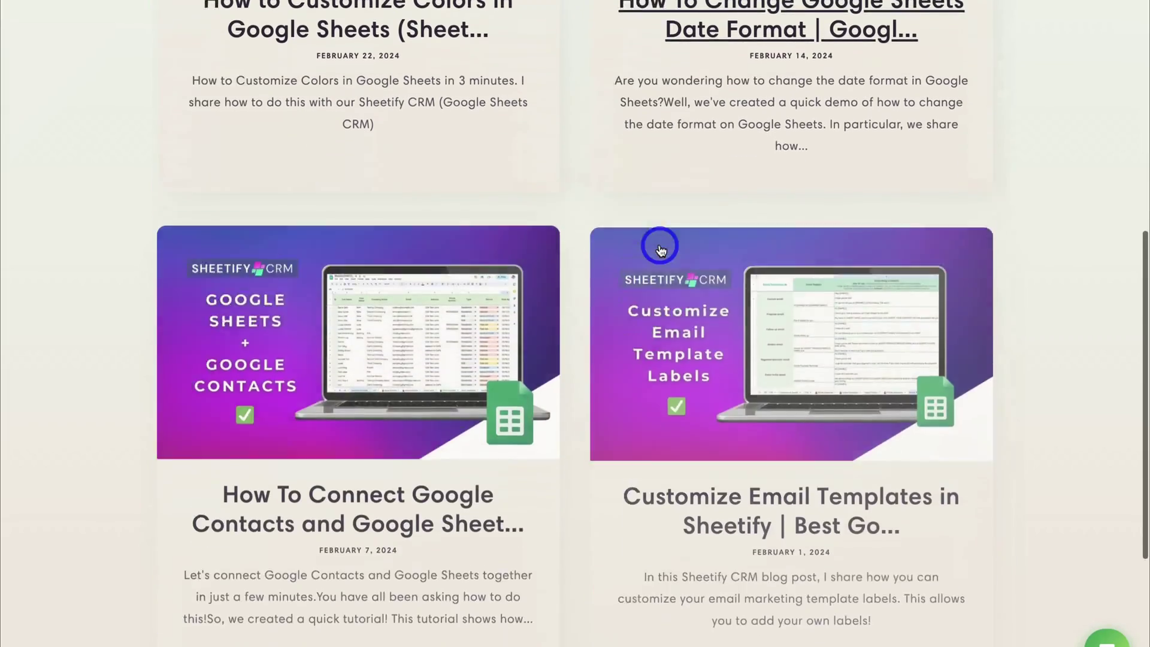
pyautogui.scroll(10, 661, 249)
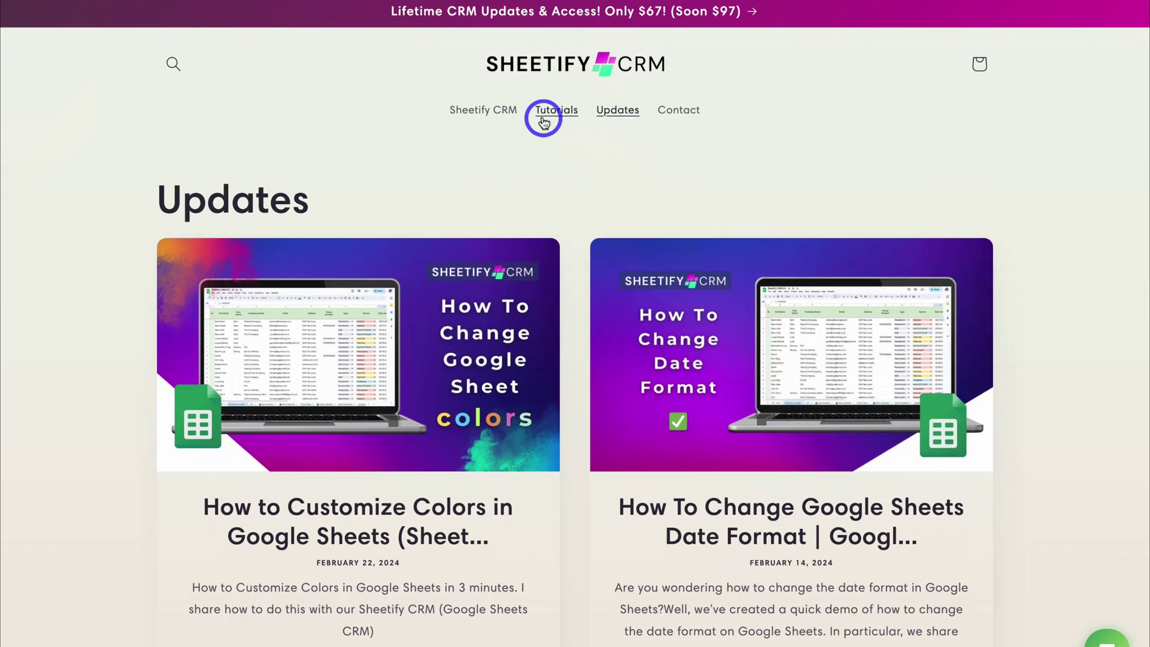
pyautogui.click(485, 114)
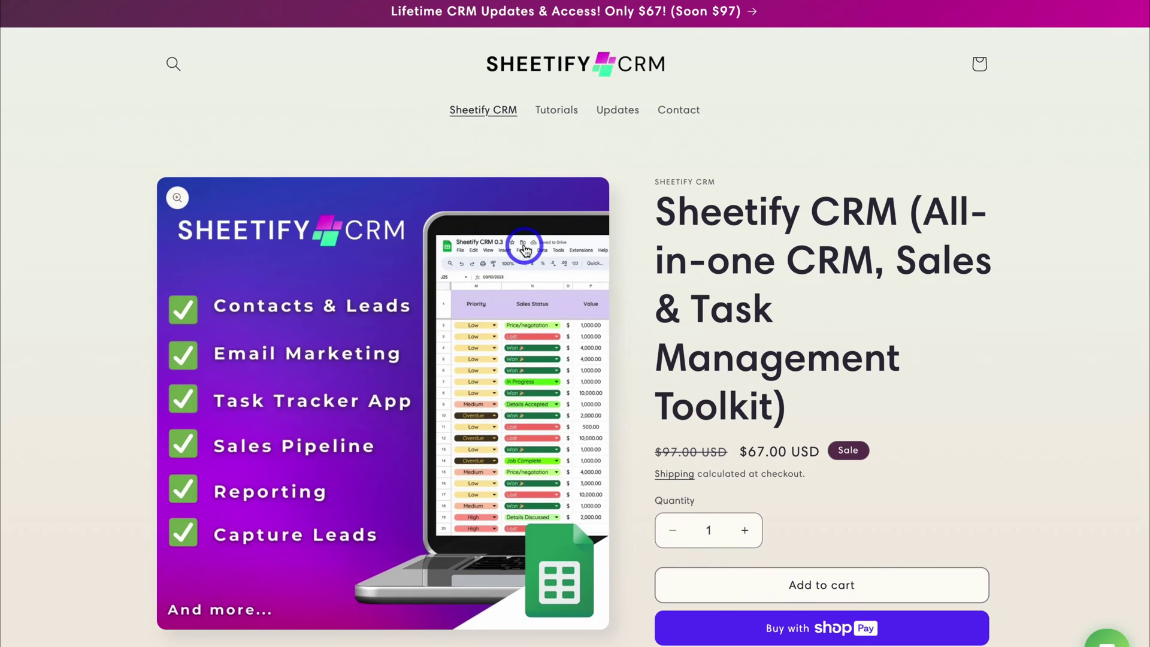
pyautogui.scroll(-2, 525, 249)
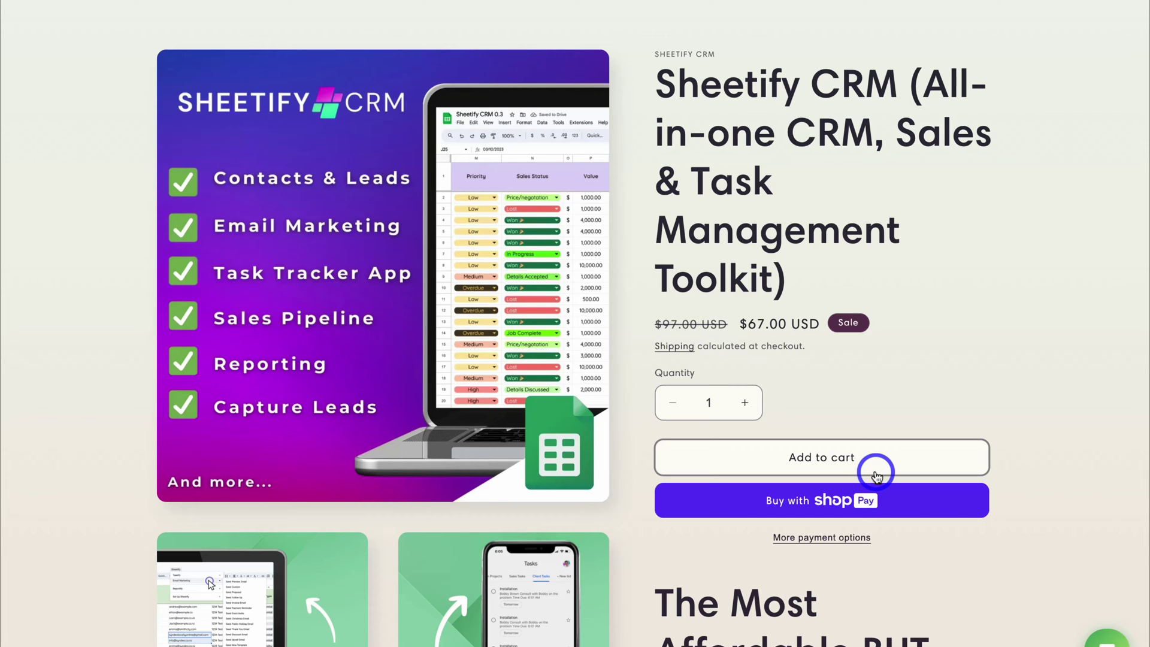
pyautogui.scroll(2, 876, 475)
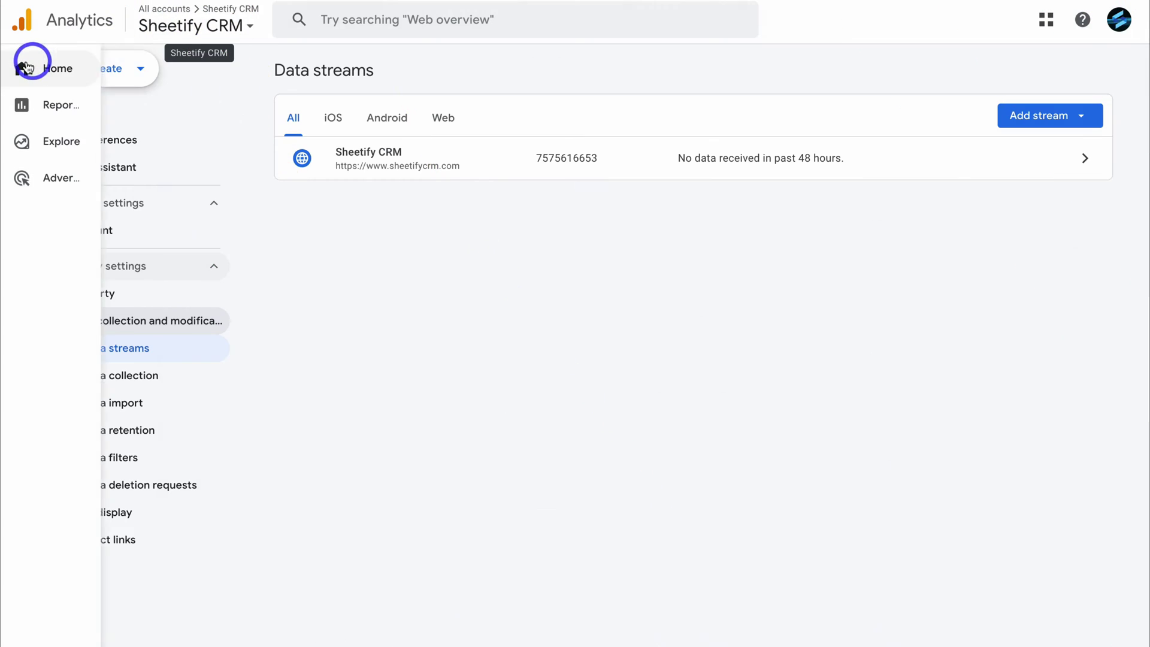
# Step: Open the Sheetify CRM Realtime overview showing 1 user from Indonesia and page_view events
pyautogui.click(22, 66)
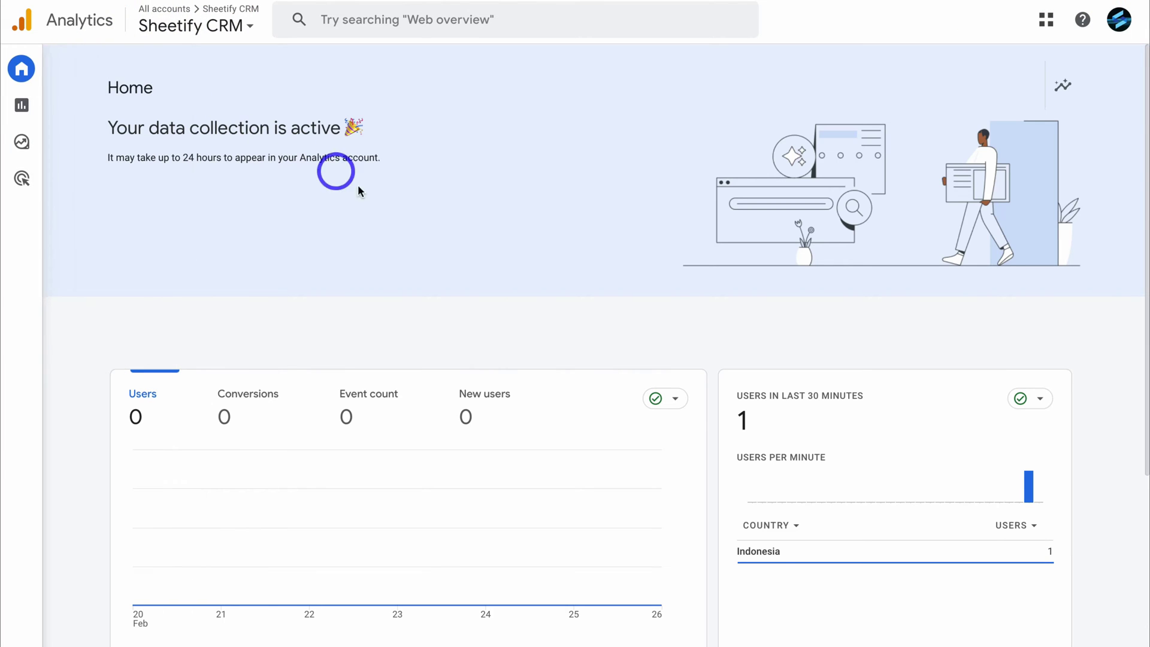
pyautogui.scroll(-3, 421, 274)
pyautogui.scroll(-2, 421, 274)
pyautogui.scroll(1, 419, 269)
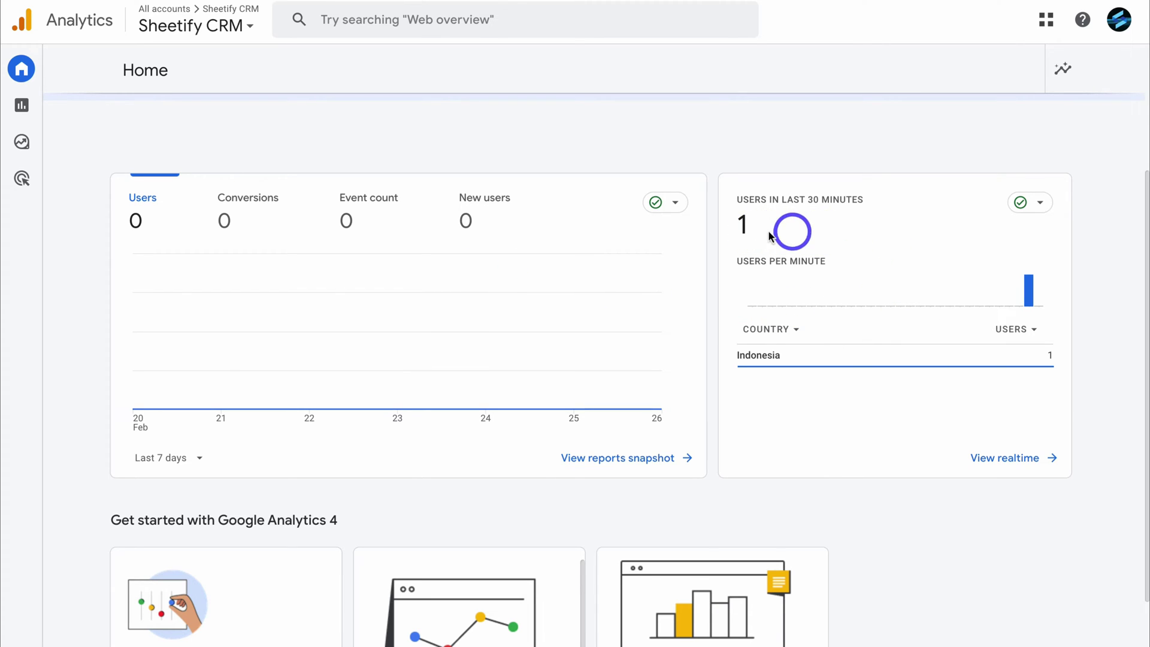
pyautogui.scroll(1, 857, 235)
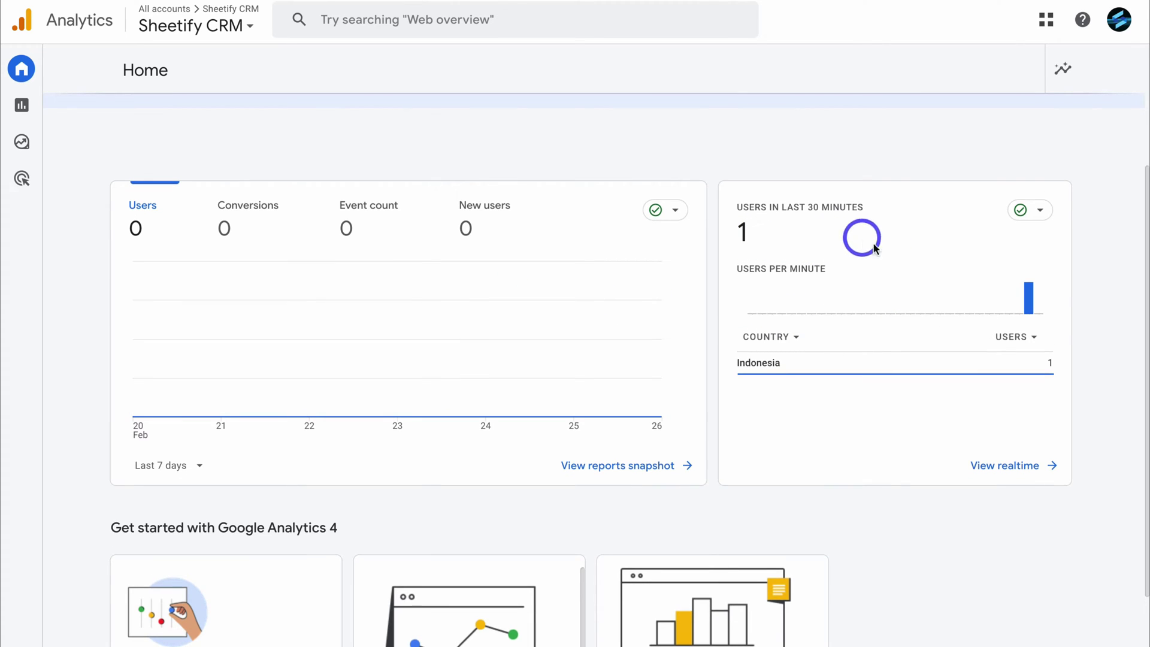
pyautogui.click(1008, 470)
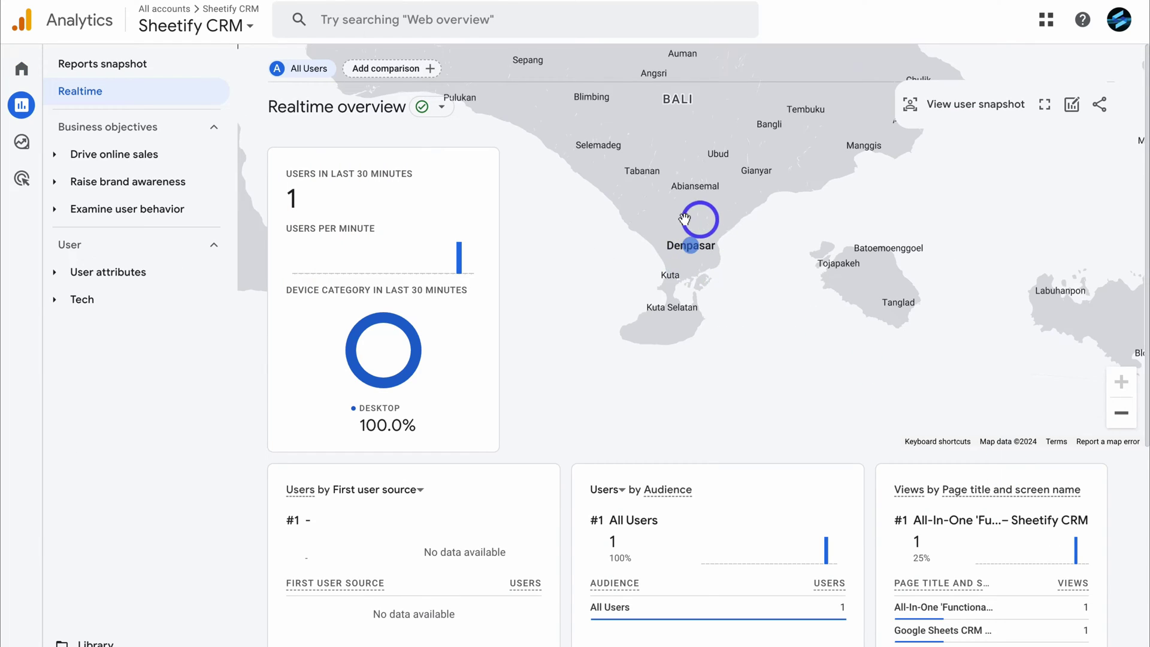
pyautogui.scroll(-3, 919, 337)
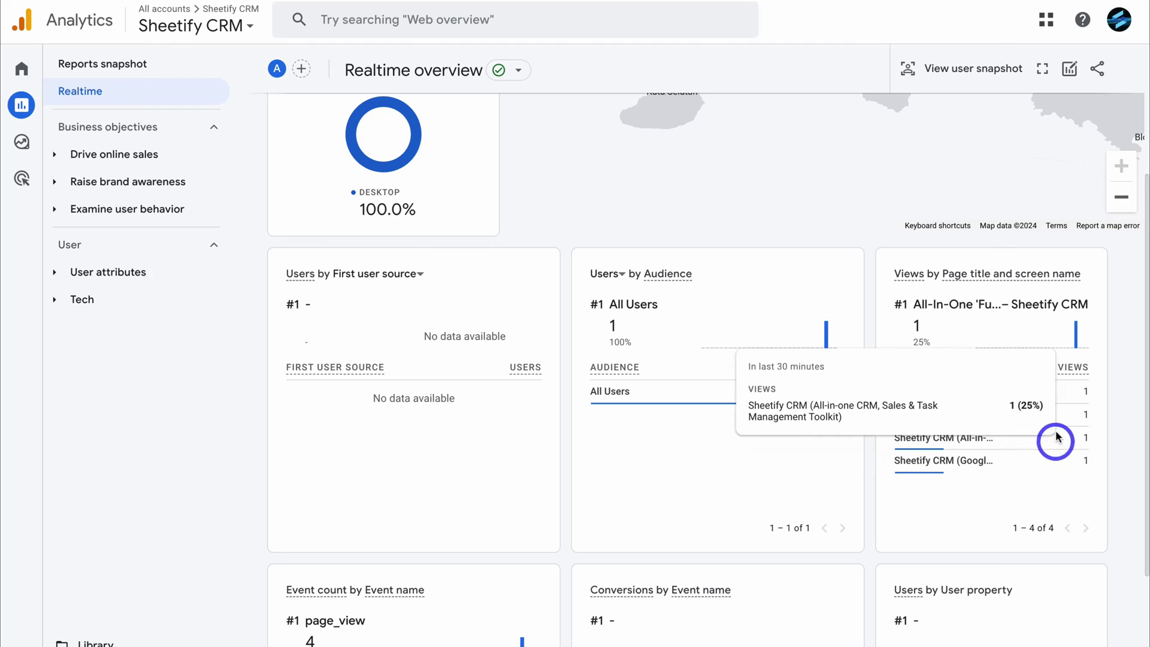
pyautogui.scroll(-3, 945, 501)
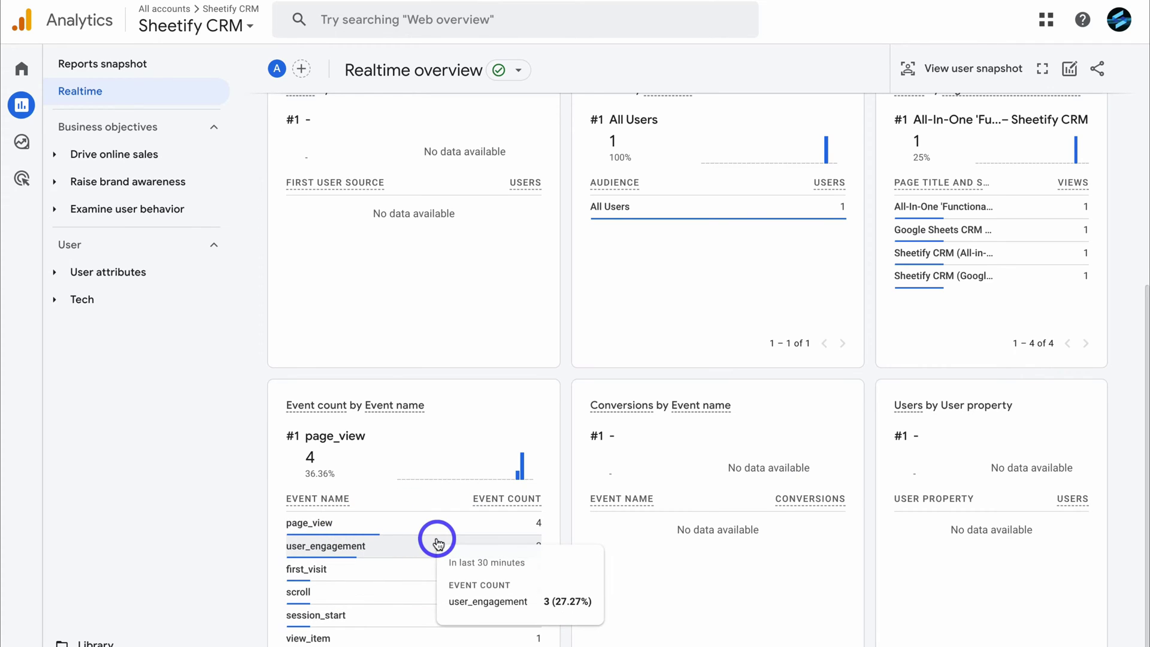
pyautogui.scroll(6, 437, 543)
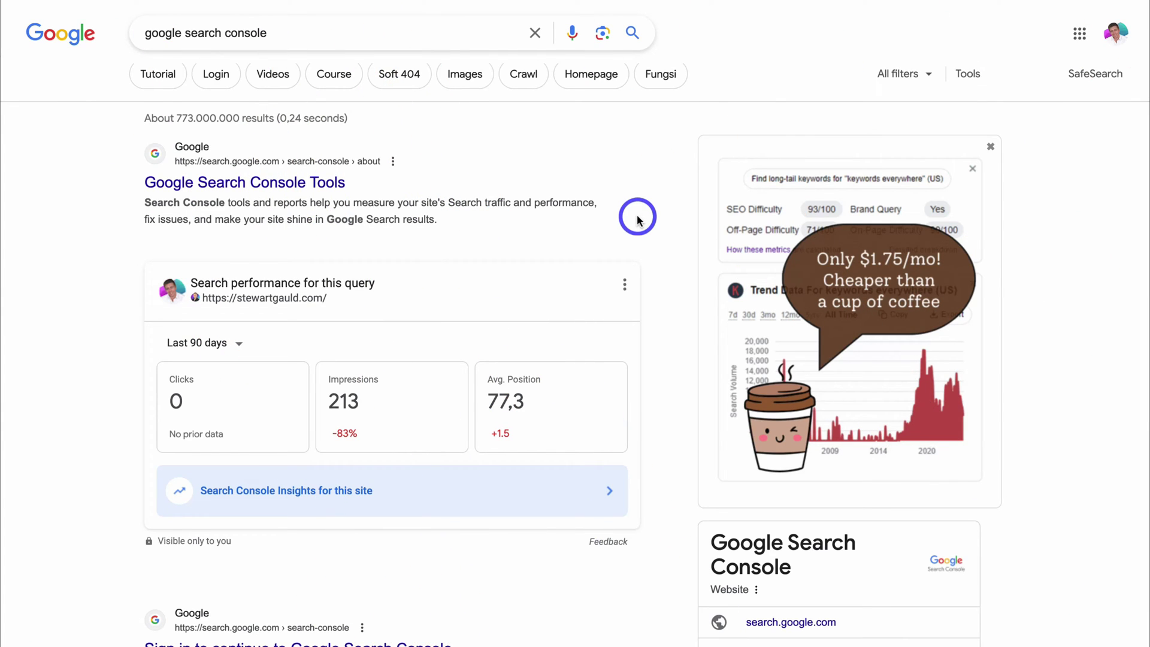
# Step: Open Google Search Console through the 'Sign in to continue to Google Search Console' search result
pyautogui.scroll(-3, 638, 220)
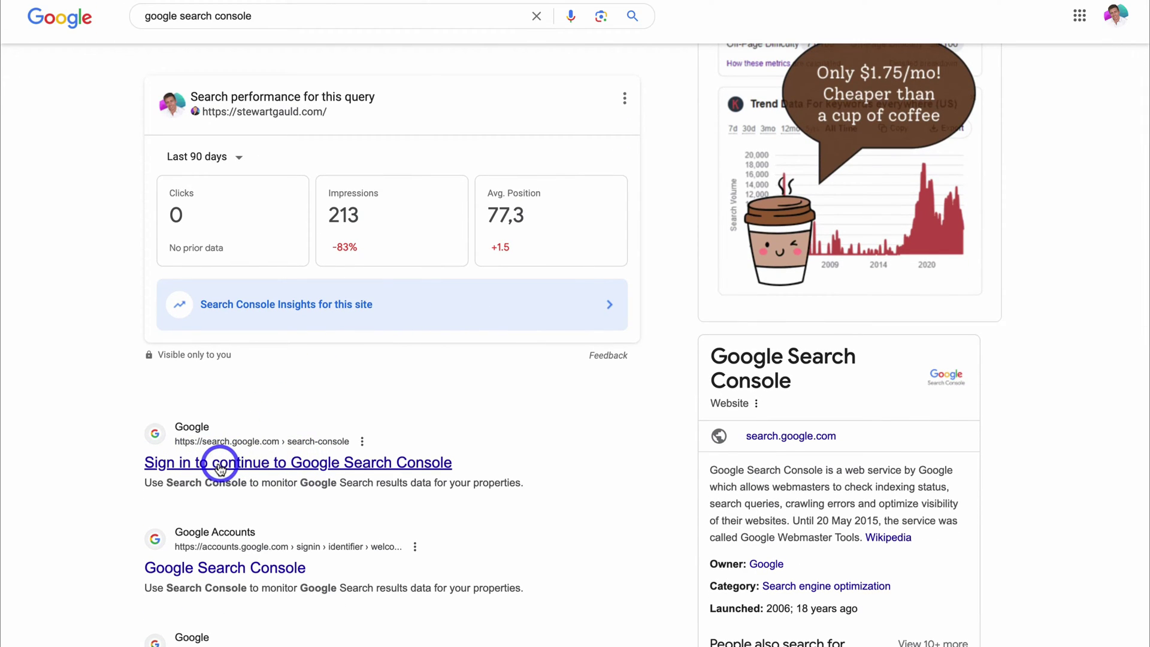
pyautogui.click(338, 470)
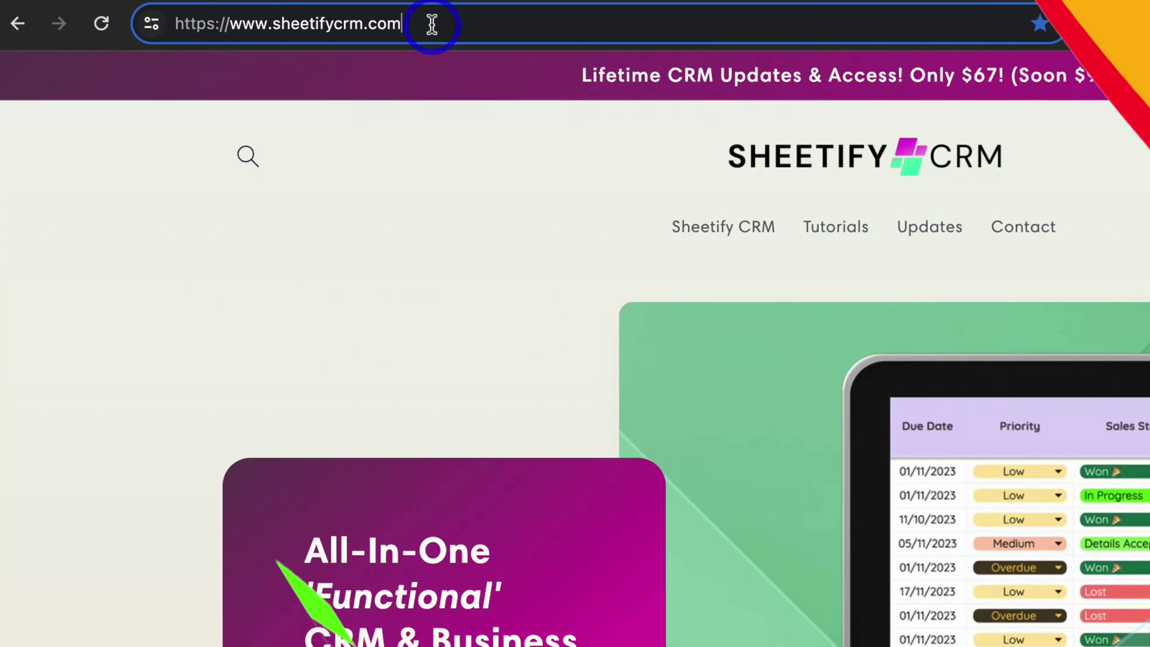
pyautogui.moveTo(428, 24); pyautogui.dragTo(166, 26)
pyautogui.hotkey('ctrl', 'c')
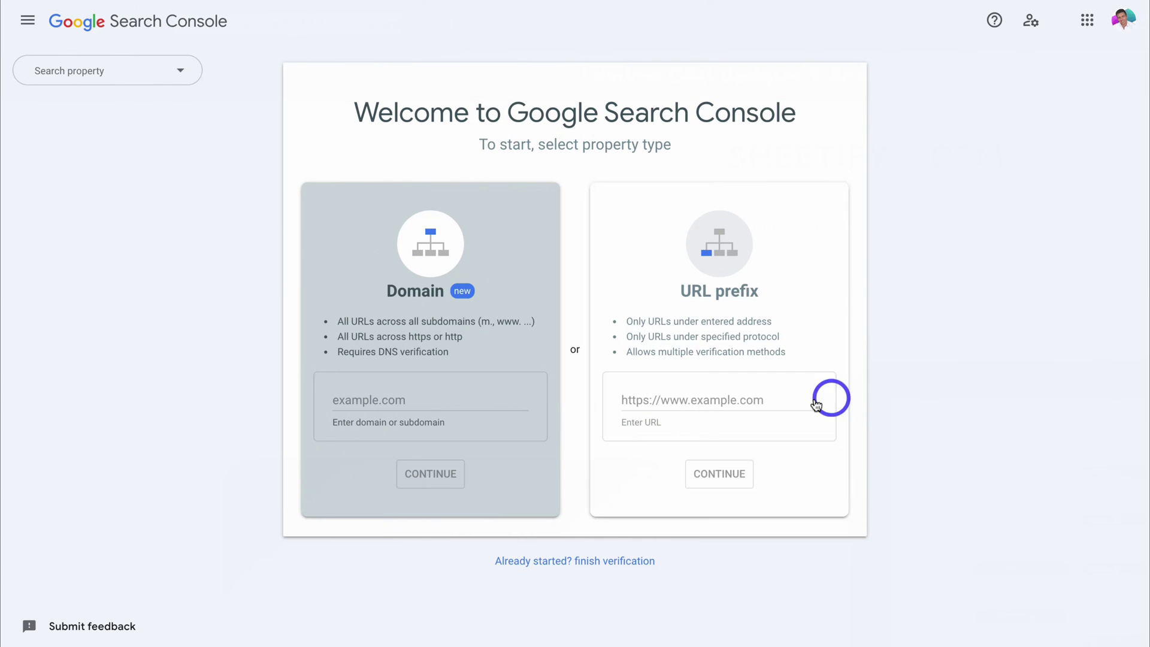
pyautogui.click(638, 401)
pyautogui.hotkey('ctrl', 'v')
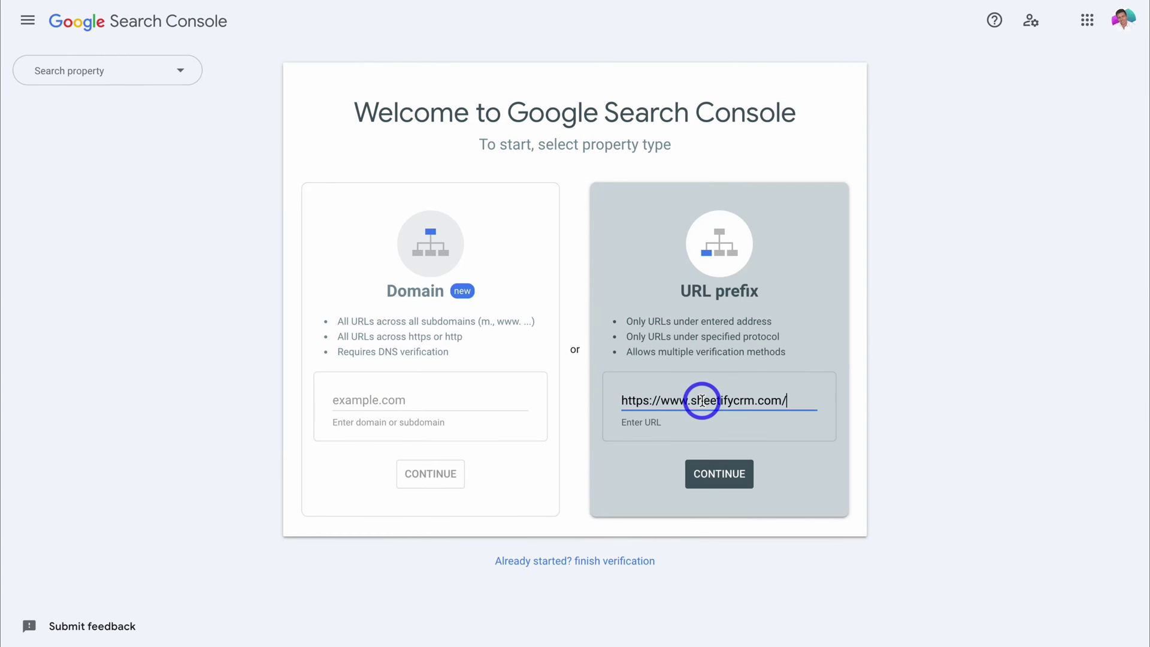
pyautogui.click(726, 475)
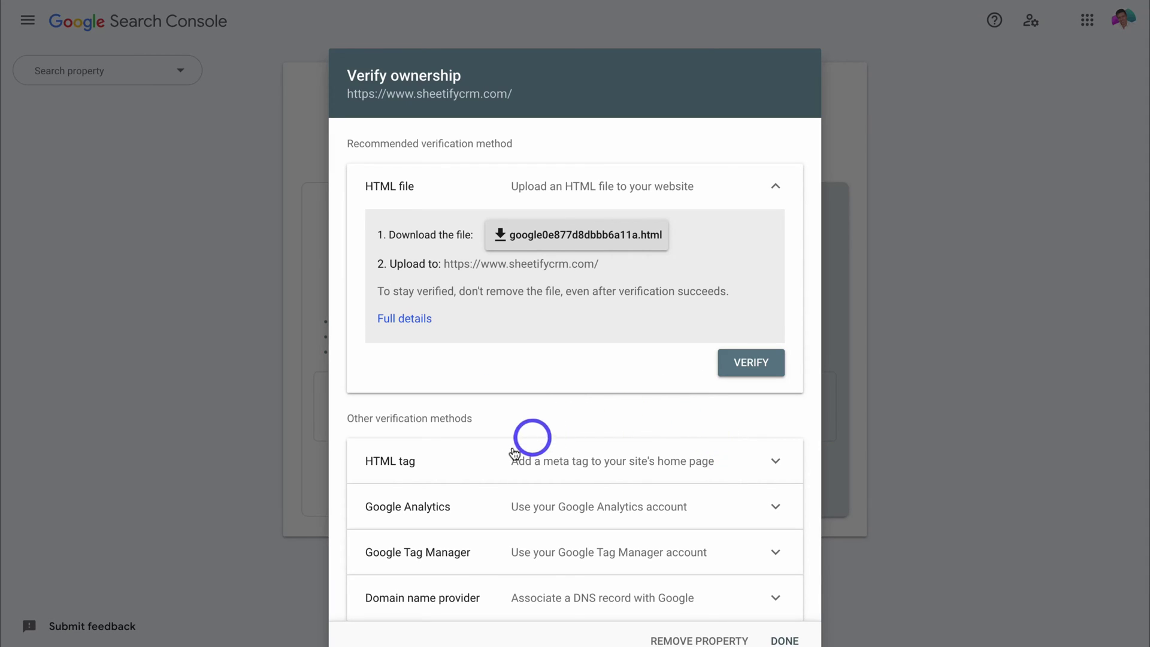
pyautogui.click(776, 463)
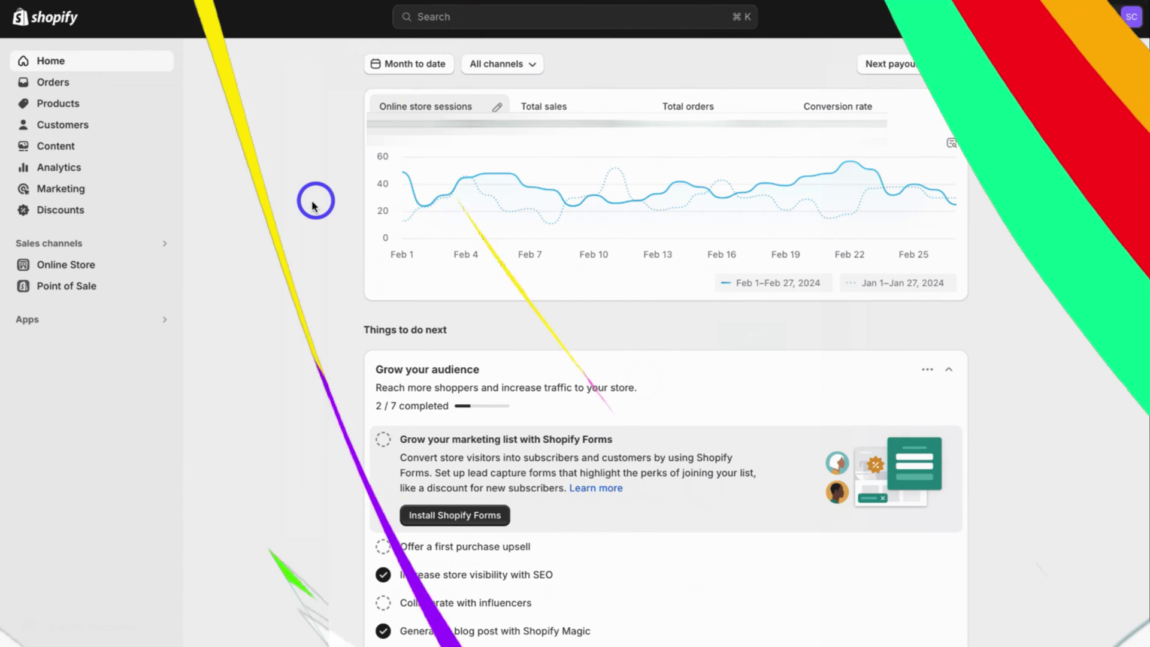
# Step: Duplicate the Sense theme in Online Store > Themes to create a backup Copy of Sense
pyautogui.click(90, 268)
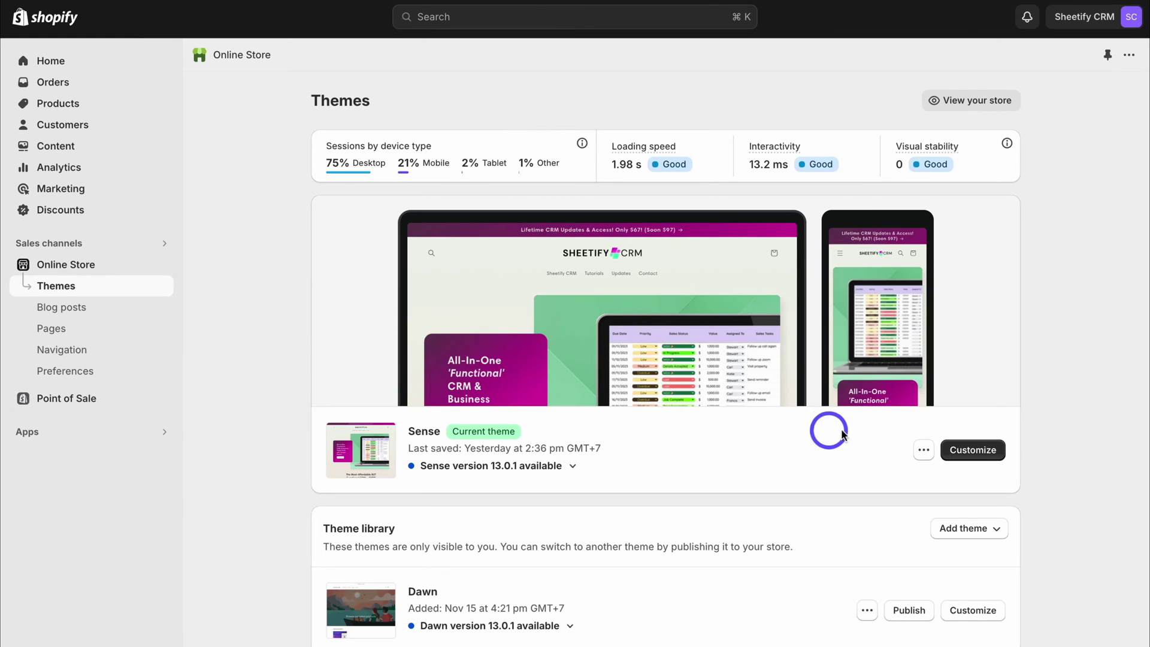
pyautogui.click(919, 453)
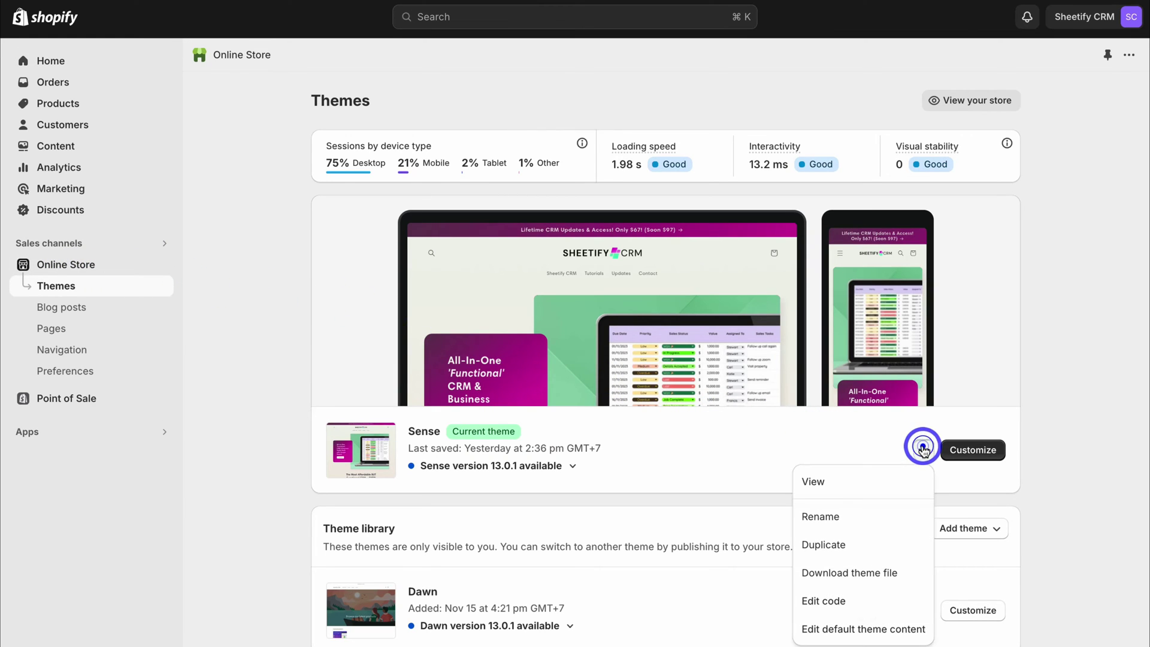
pyautogui.click(884, 545)
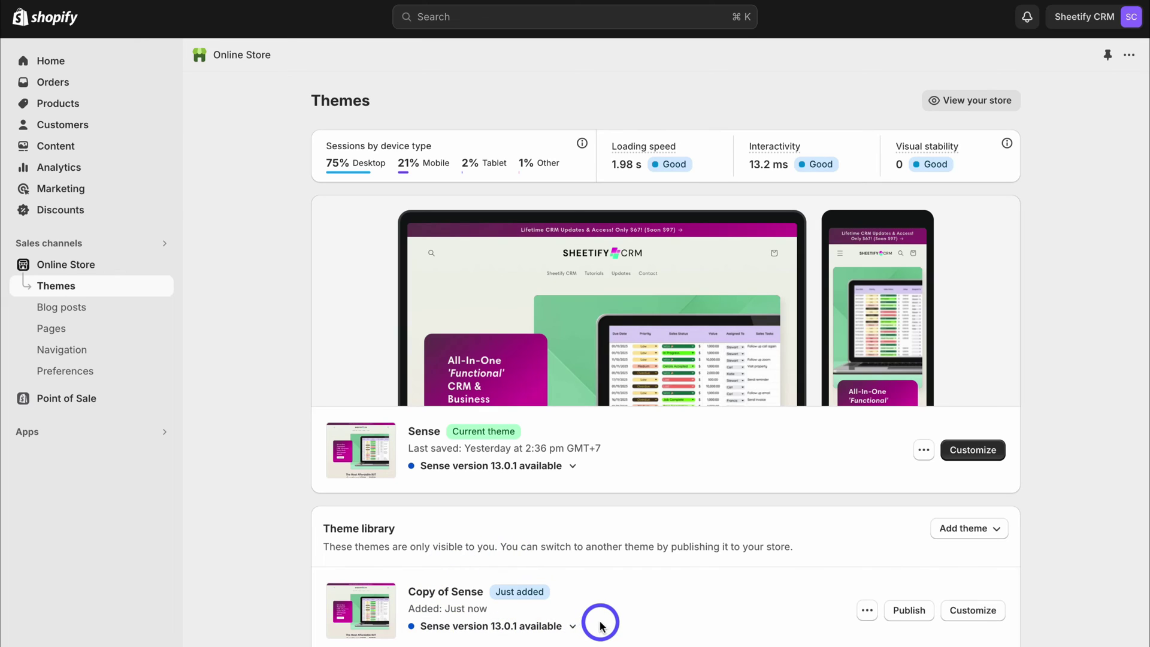
pyautogui.click(924, 450)
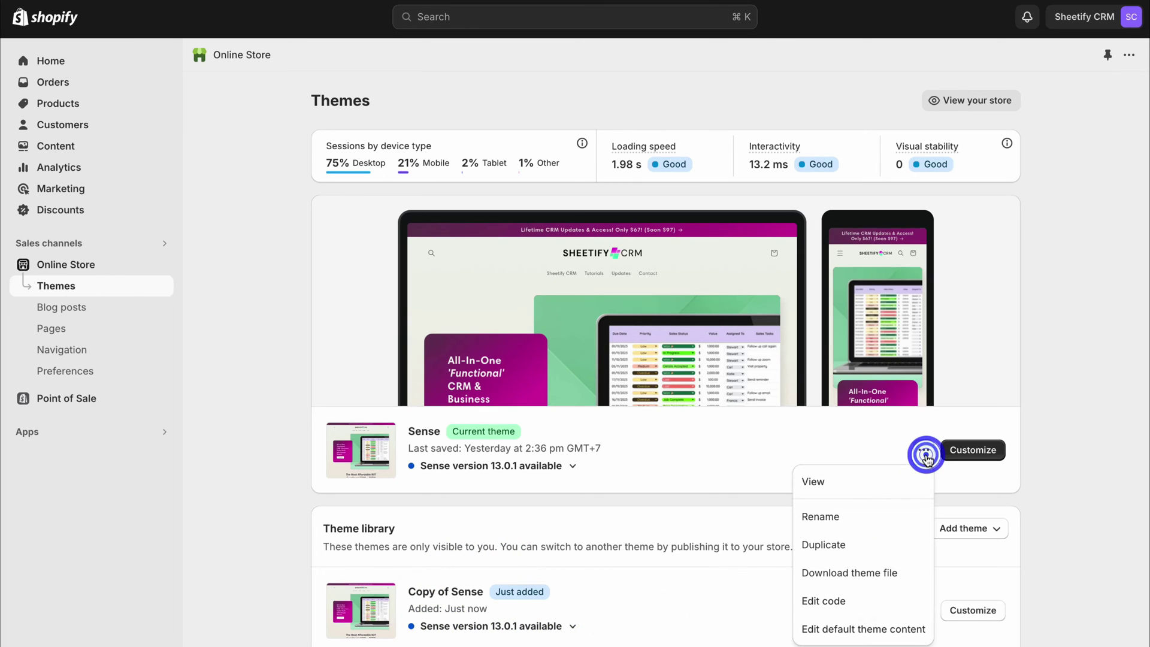
# Step: Paste the google-site-verification meta tag on a new line after <head> in theme.liquid and save
pyautogui.click(881, 599)
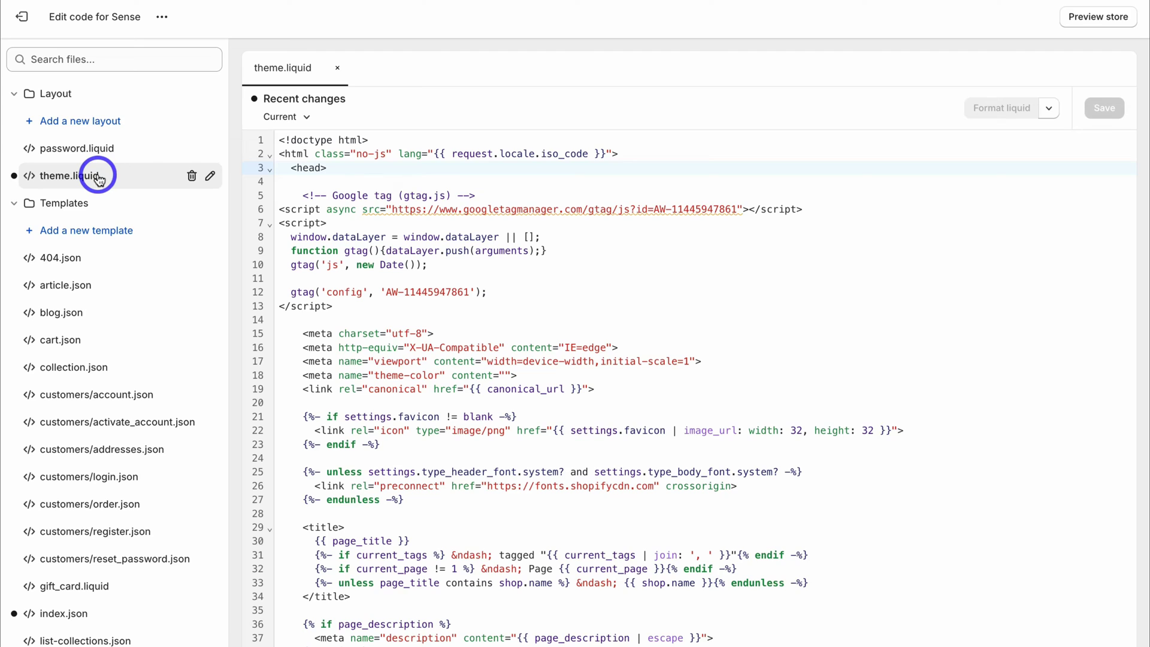
pyautogui.click(322, 168)
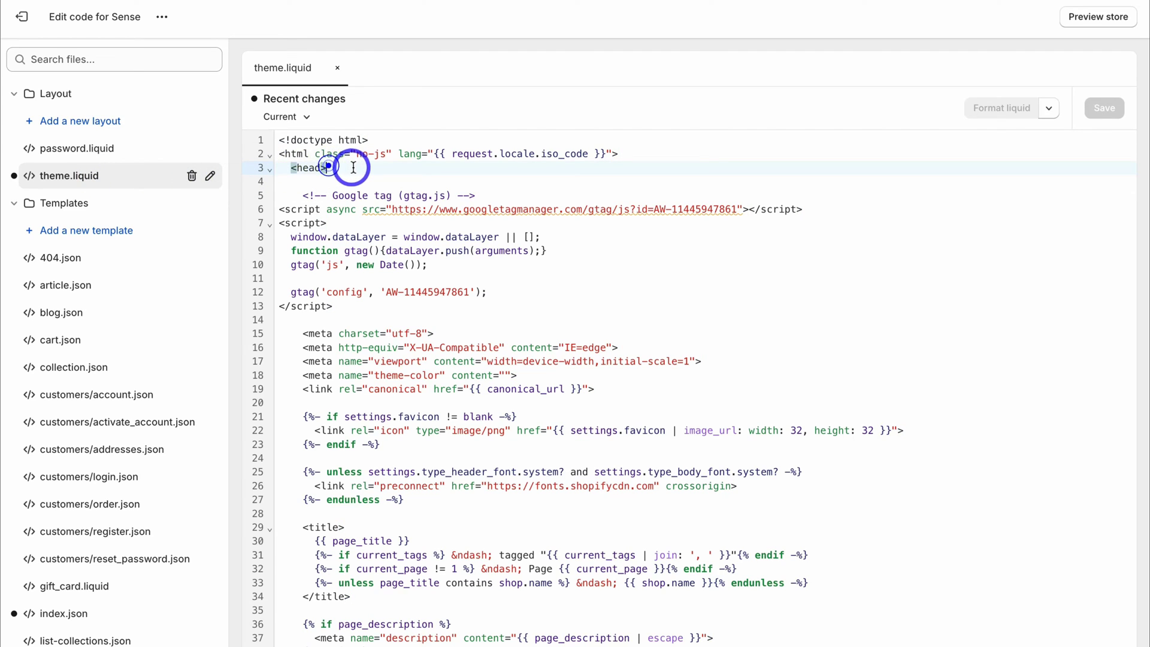
pyautogui.click(350, 168)
pyautogui.press('Return')
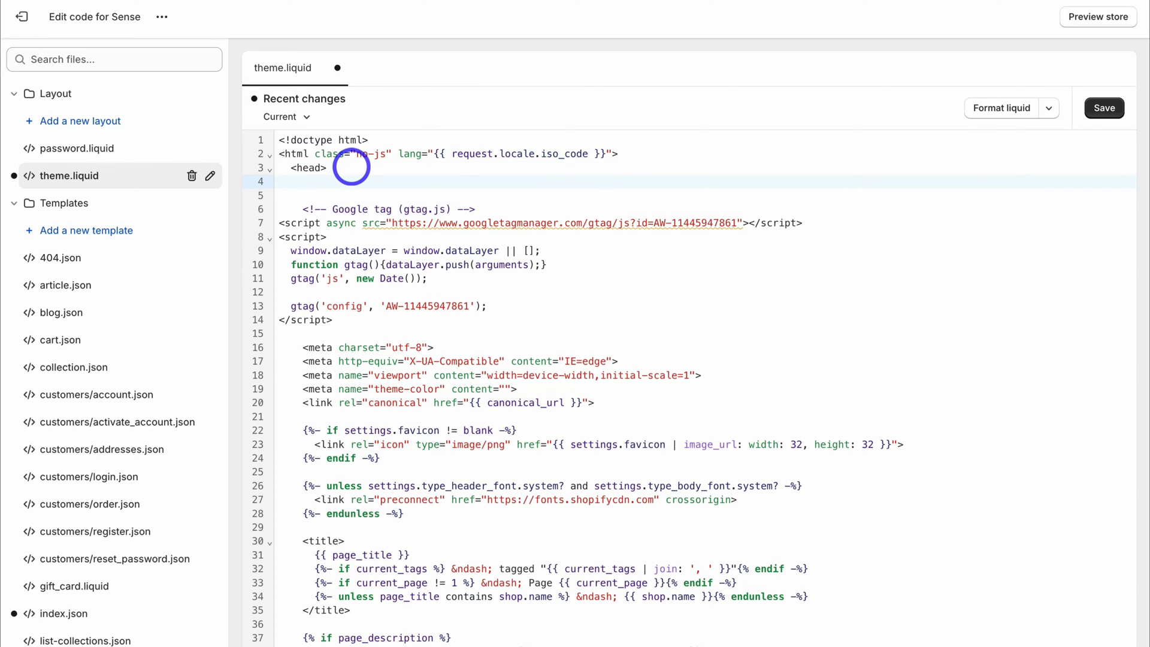
pyautogui.hotkey('ctrl', 'v')
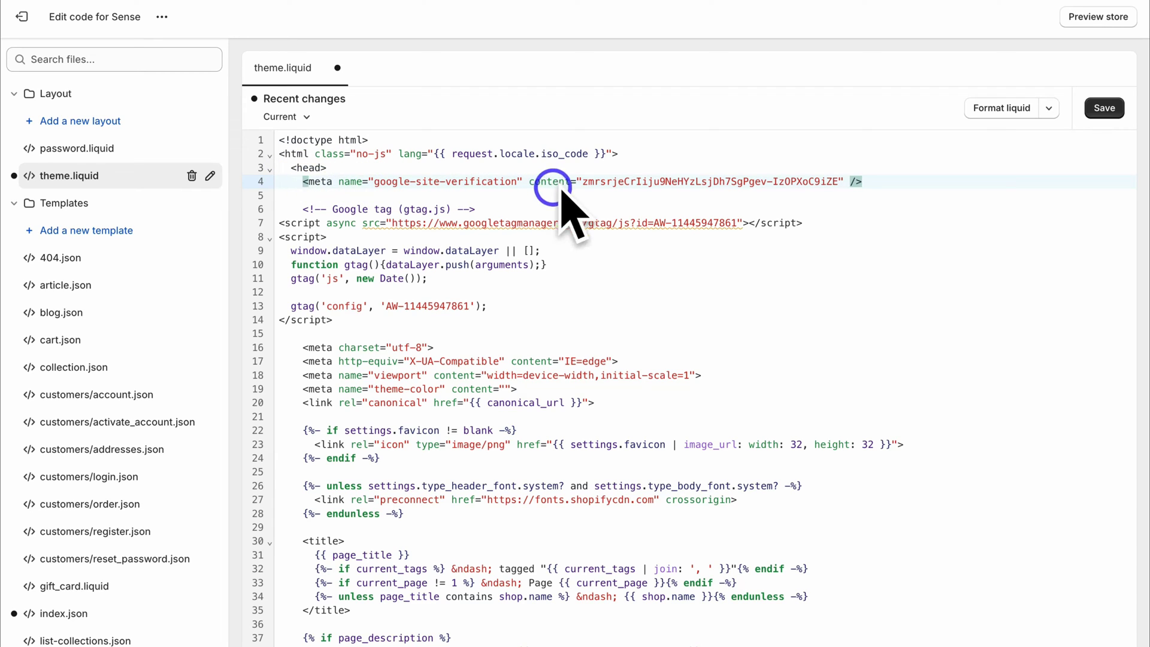
pyautogui.click(1100, 111)
pyautogui.click(22, 16)
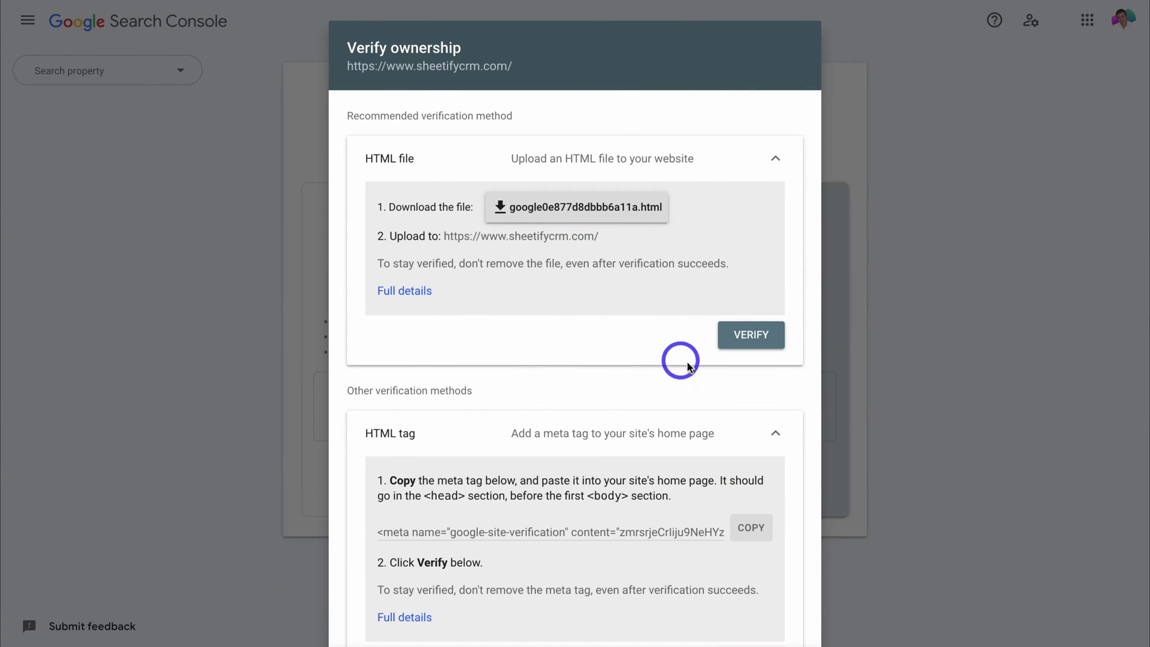
pyautogui.click(757, 345)
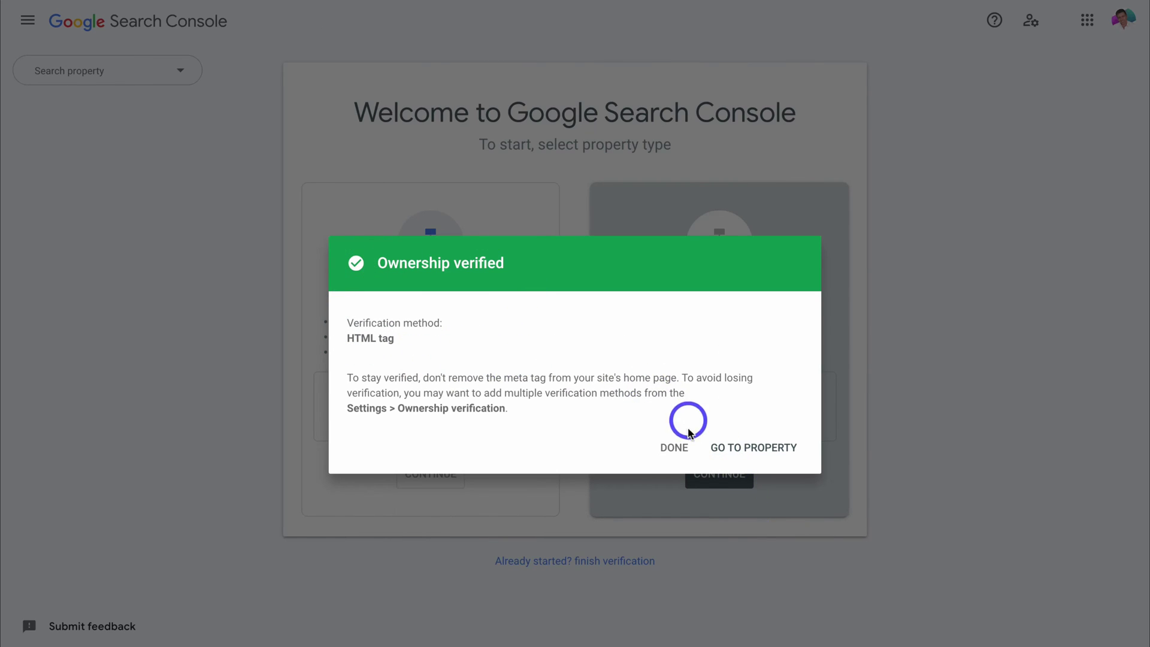
pyautogui.click(666, 451)
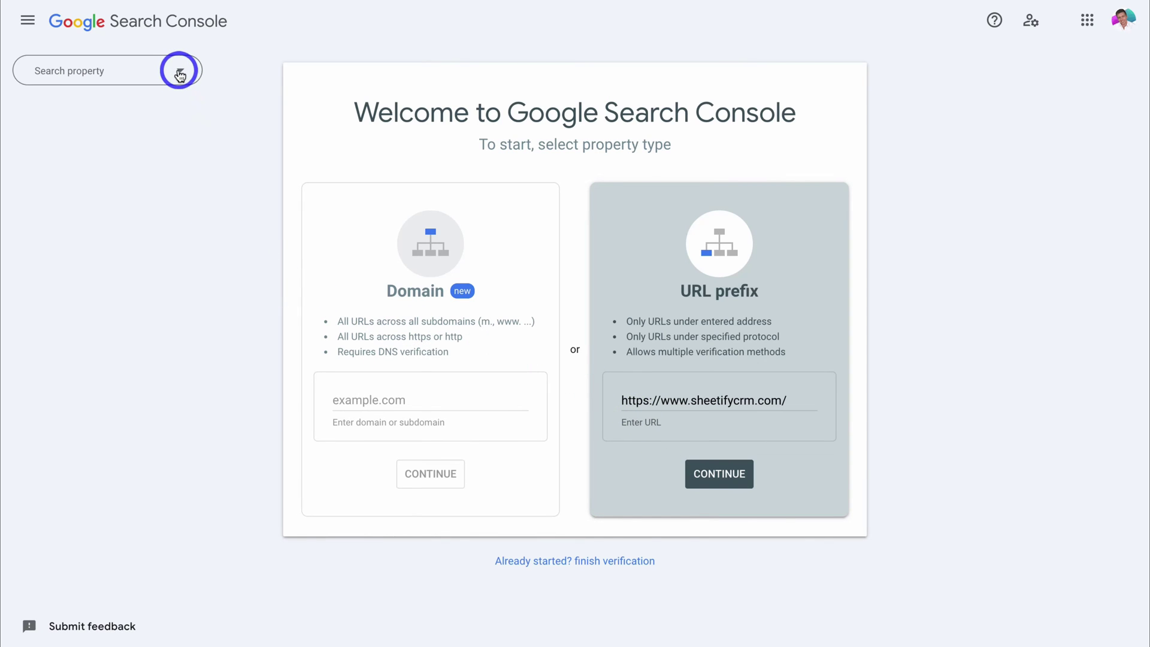
pyautogui.click(180, 74)
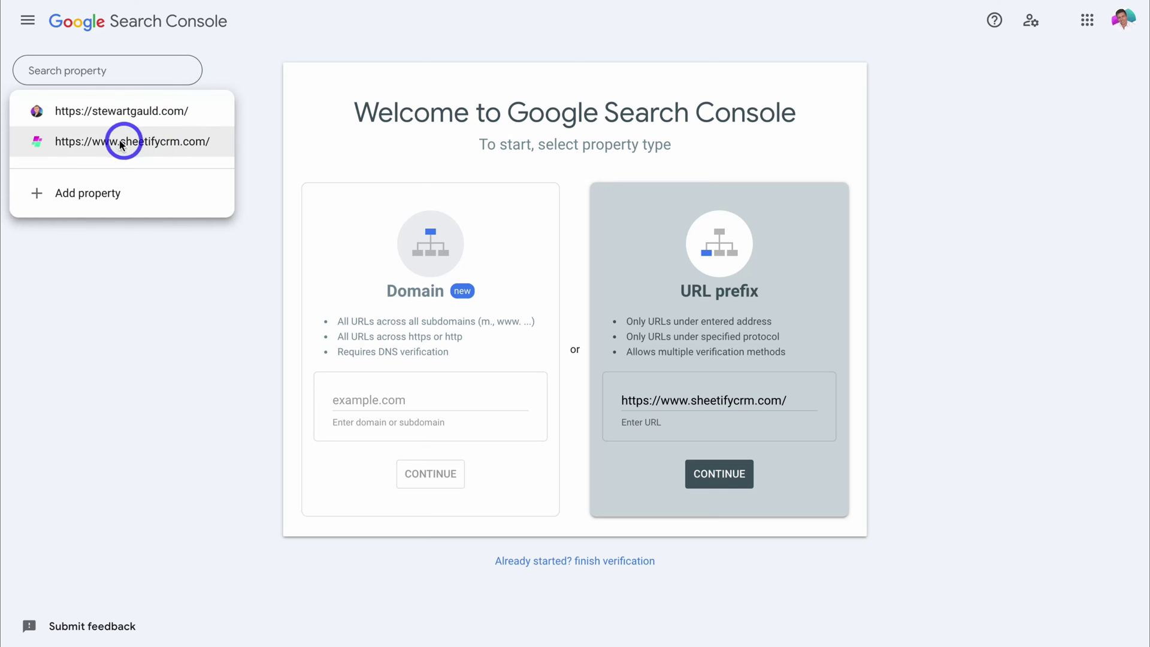
pyautogui.click(204, 146)
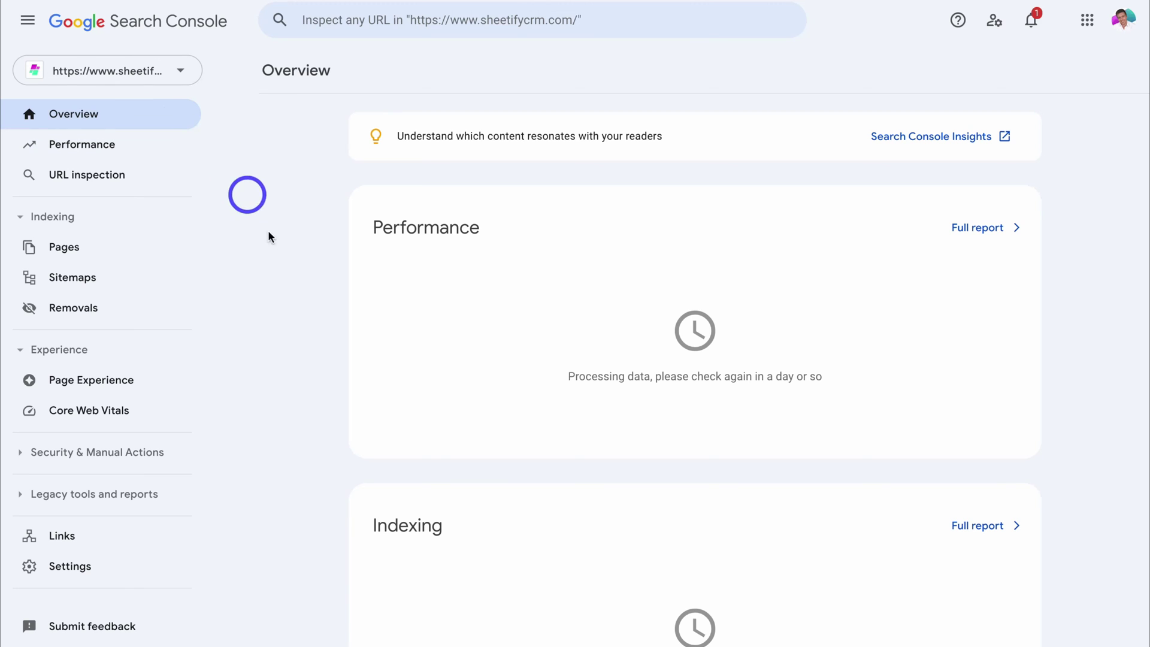